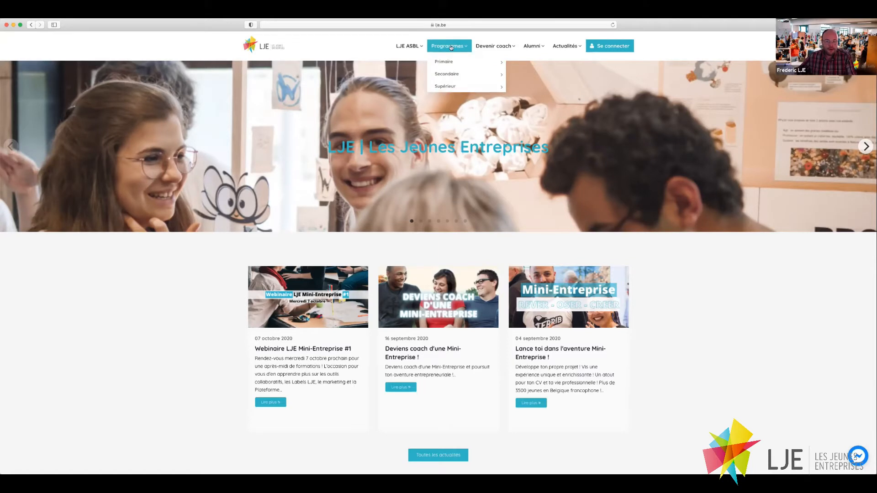
Start a new registration as a young entrepreneur (Un jeune entrepreneur) and begin the first-name field.
mouse_move(455, 45)
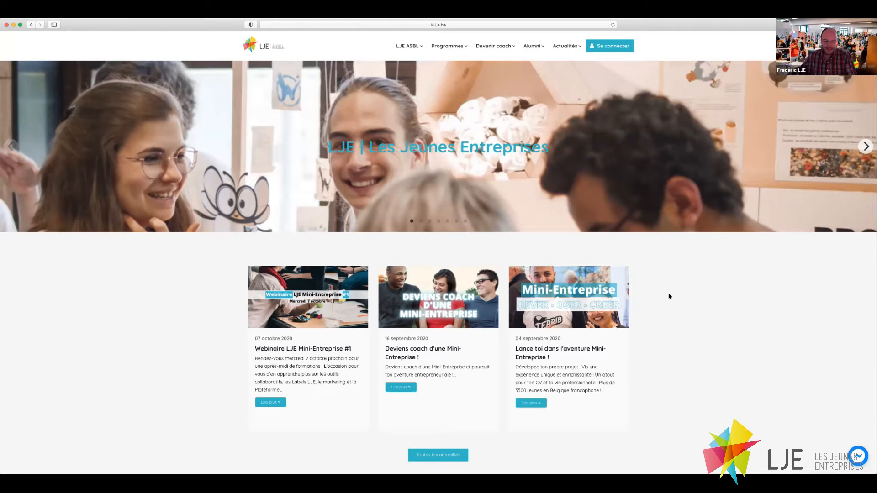
click(614, 46)
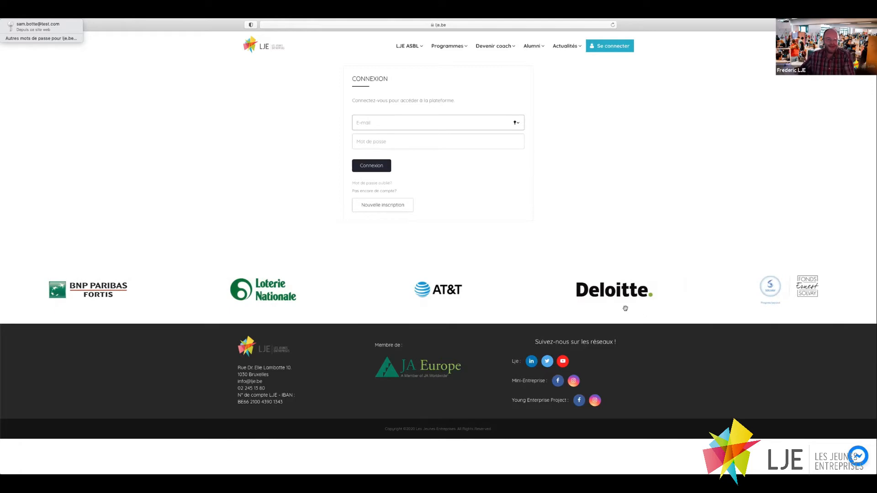
click(389, 206)
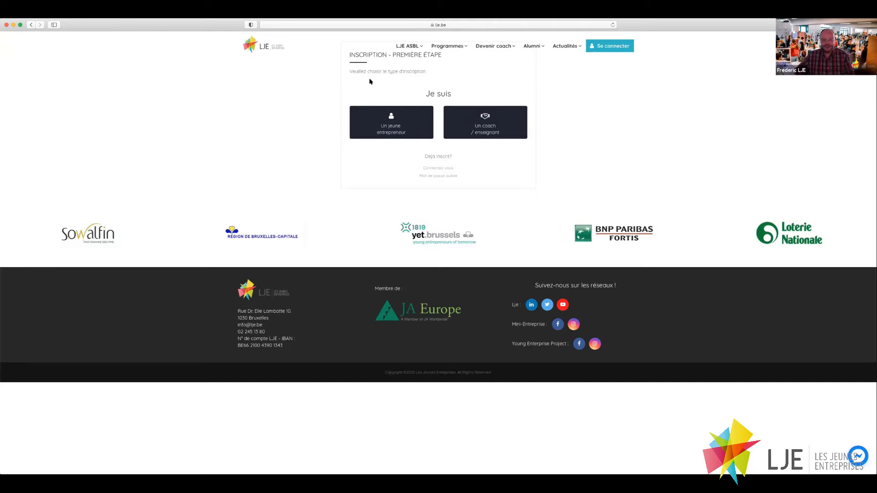
click(387, 131)
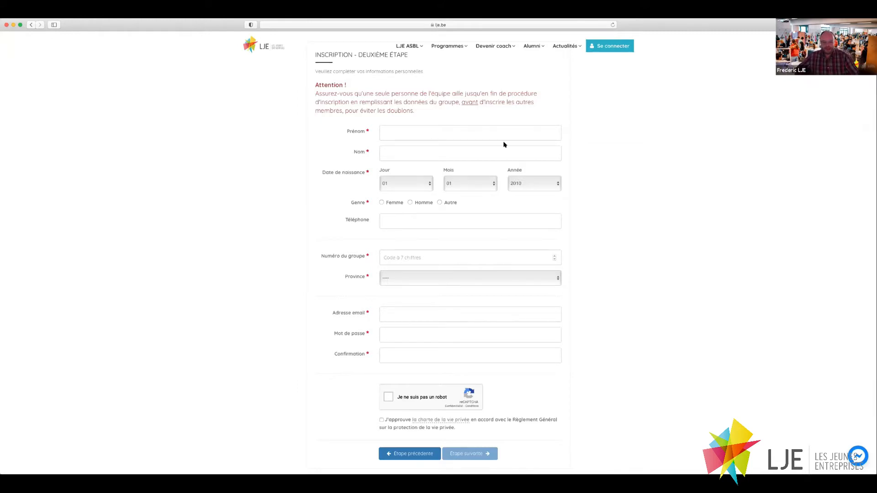
click(385, 129)
Enter the registrant's first name and last name.
click(427, 148)
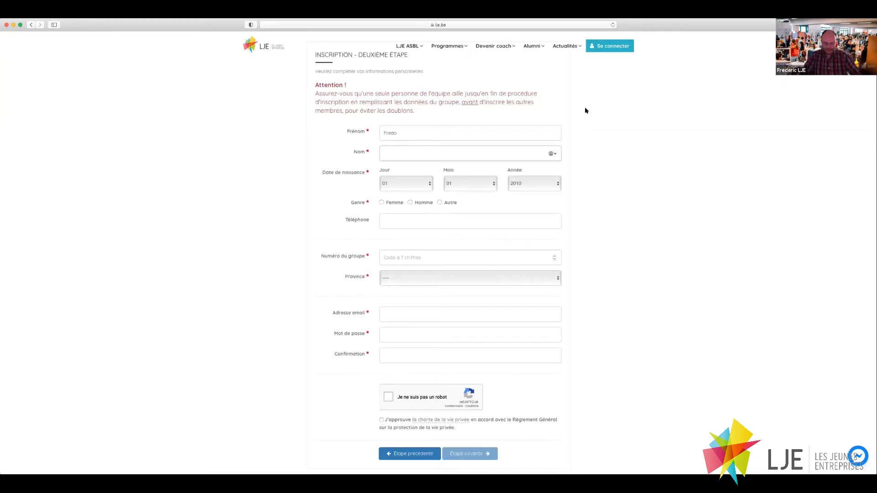
text(Tuto)
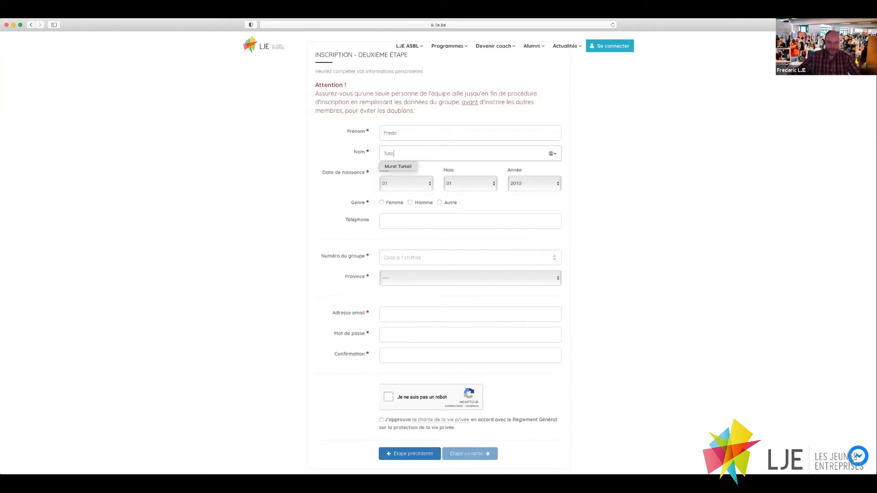
Set the birth date to 06/08/2002 and the gender to Homme.
click(425, 185)
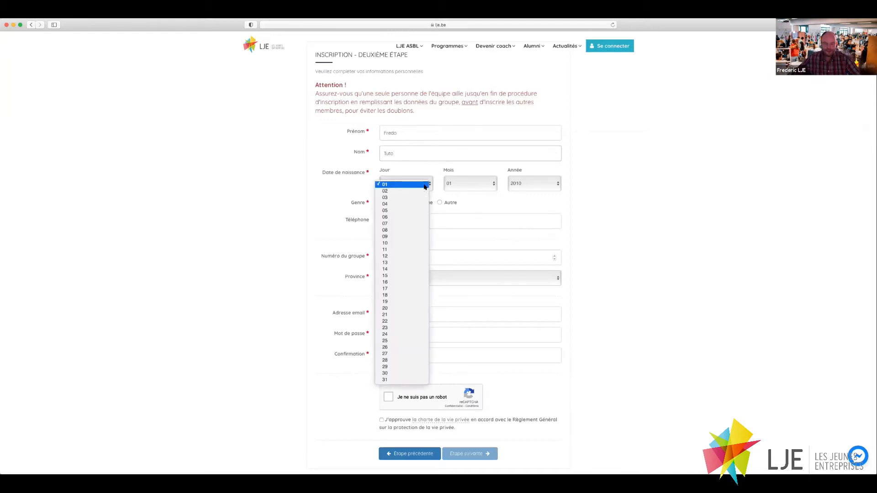
click(403, 218)
click(468, 183)
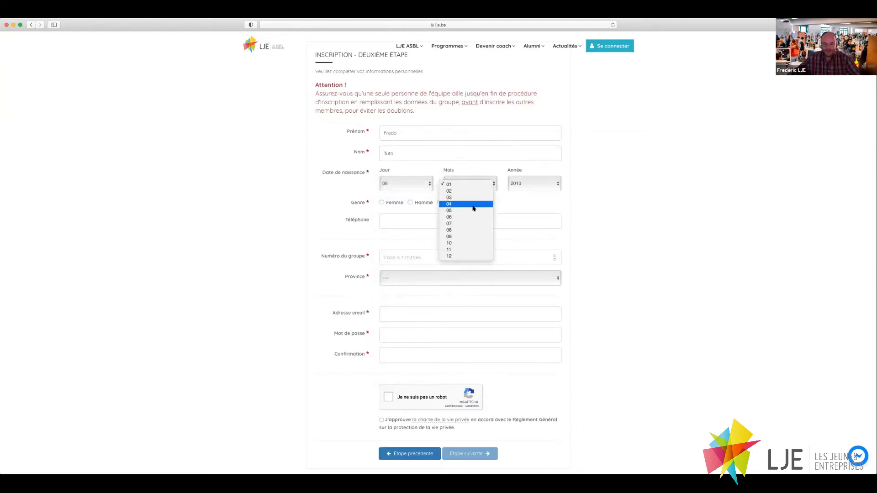
click(478, 230)
click(552, 183)
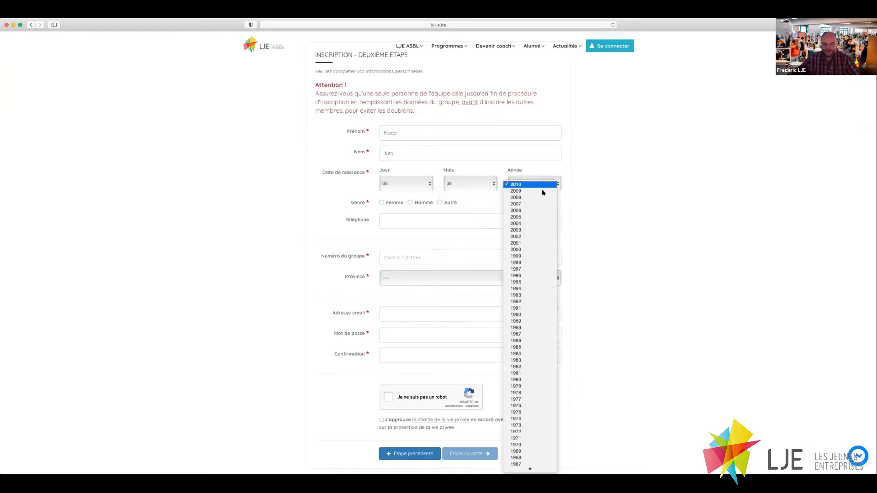
click(537, 237)
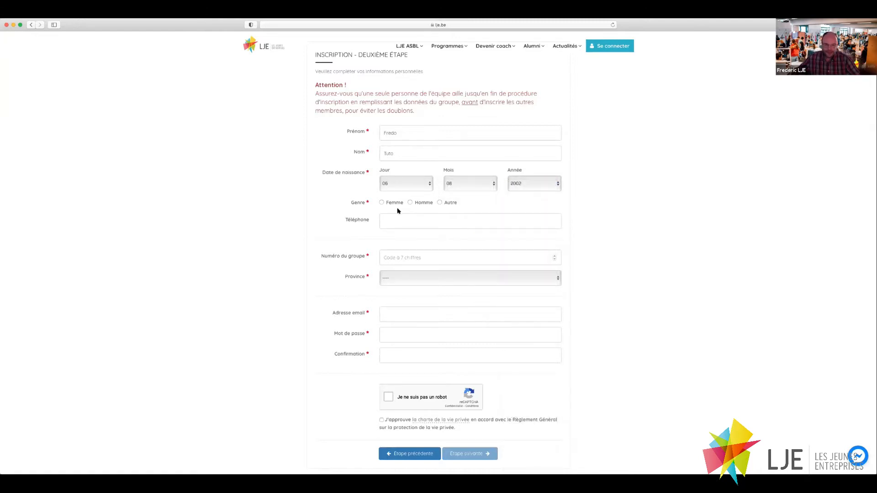
click(409, 203)
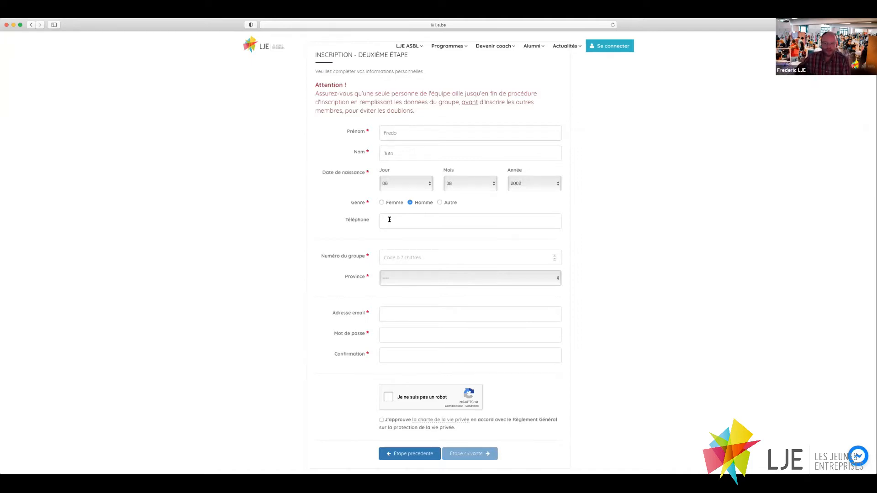
Enter the registrant's phone number, then move on to the group number.
scroll(415, 219, down, 1)
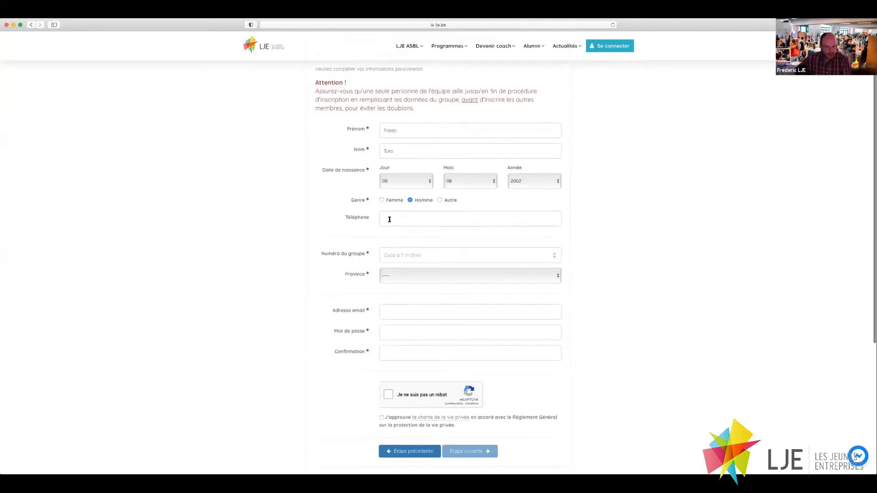
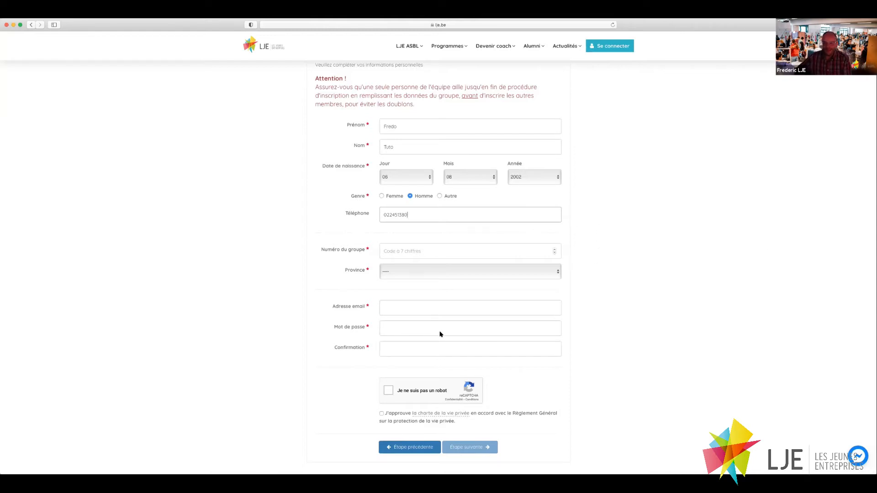
click(402, 249)
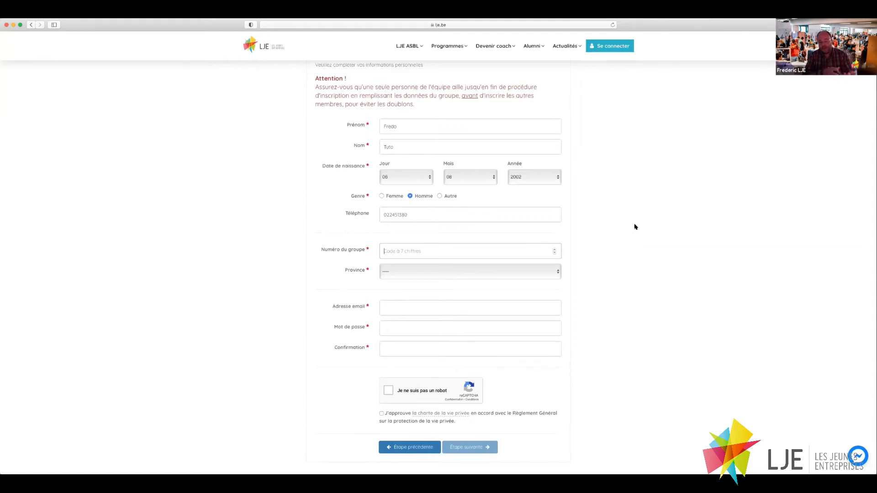
Enter the 7-digit group number and the registrant's e-mail address.
text(2031198)
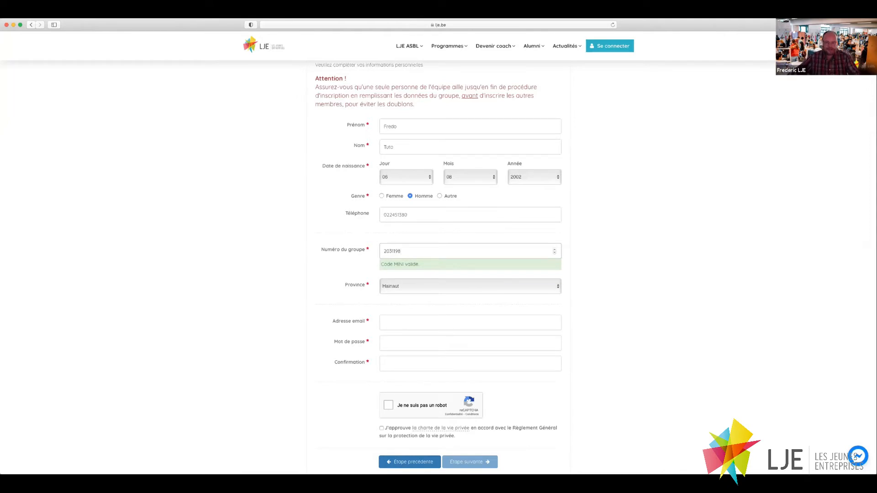
click(389, 322)
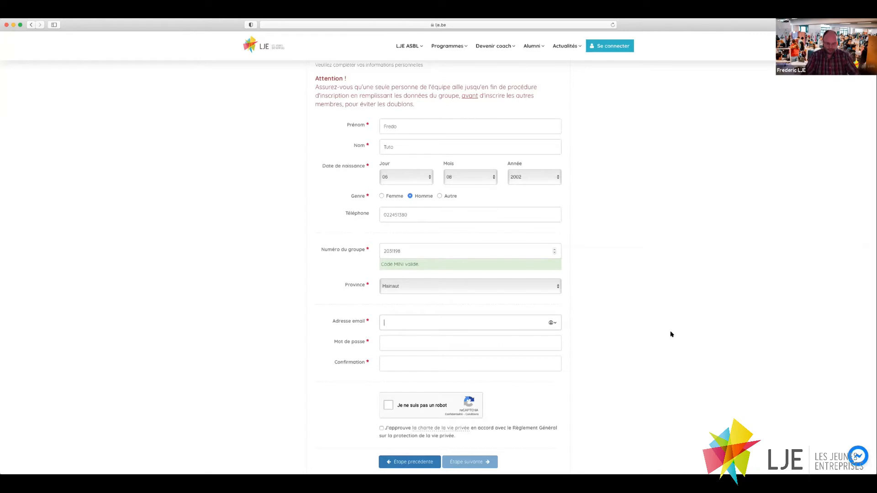
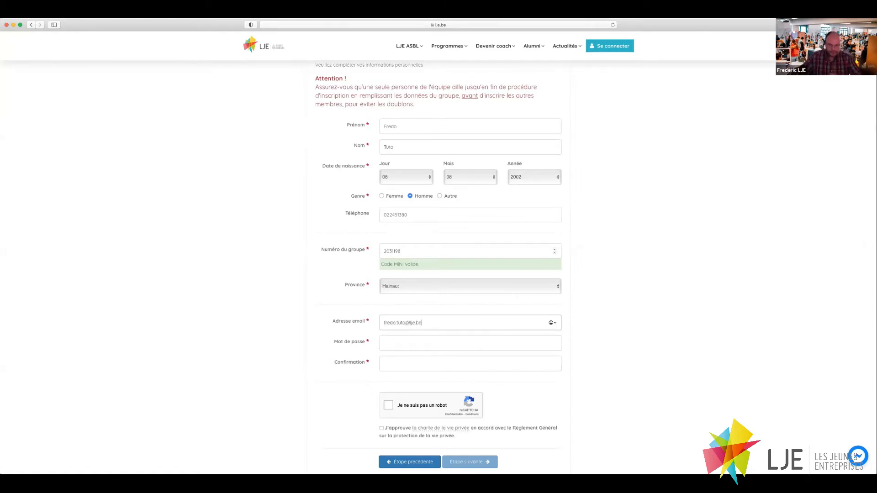
Decline Safari's suggested password and fill in the account password and its confirmation.
click(391, 342)
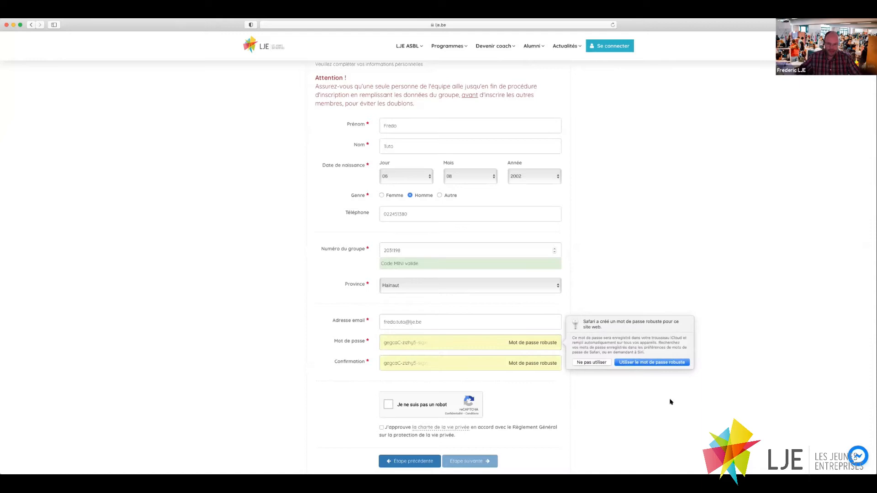
click(591, 362)
text(•••••)
click(452, 365)
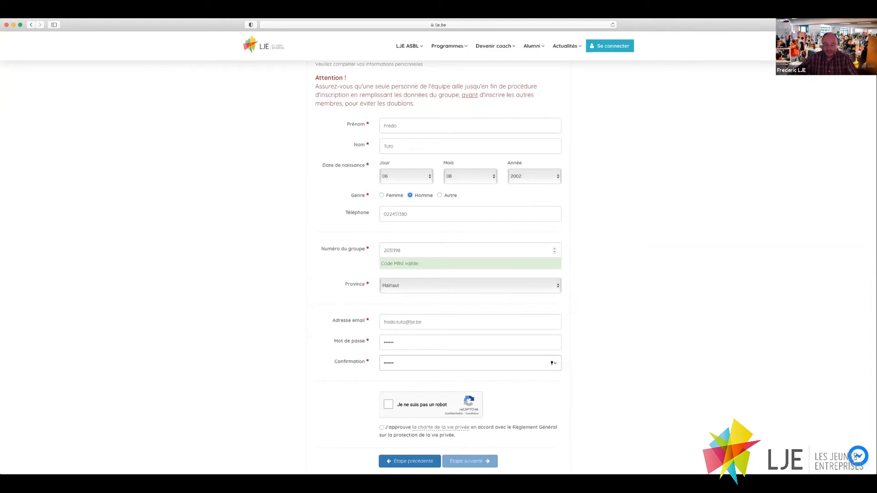
Pass the reCAPTCHA check by selecting the traffic-light and tractor tiles.
click(389, 405)
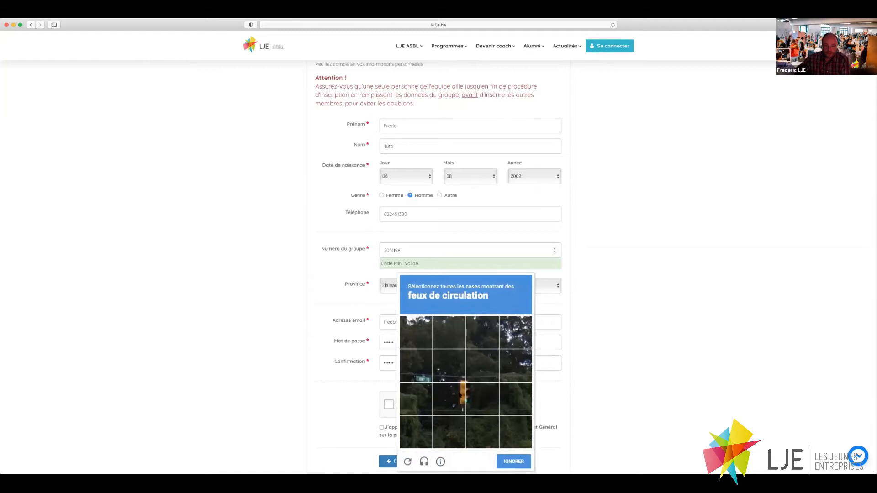
click(448, 399)
click(415, 365)
click(449, 365)
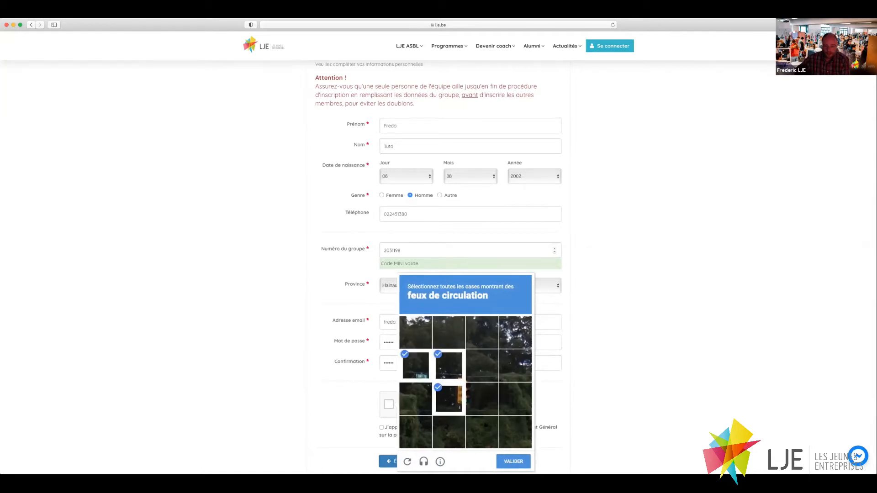
click(506, 462)
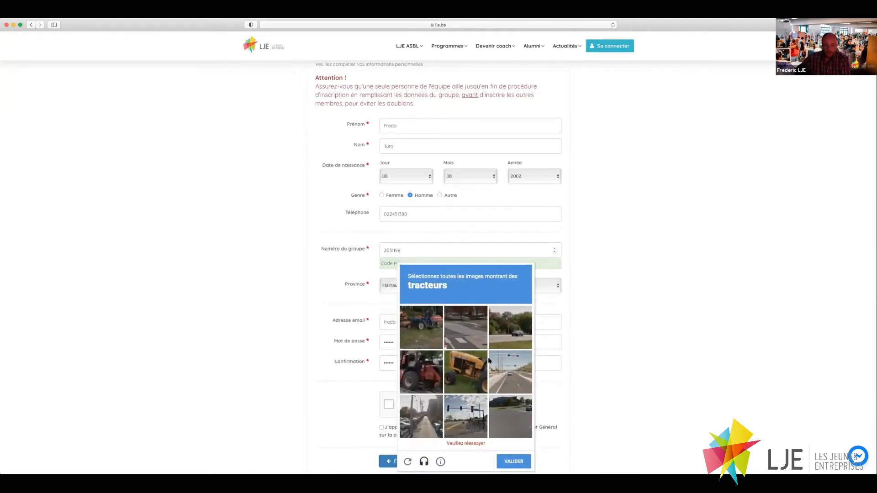
click(473, 370)
click(426, 377)
click(424, 341)
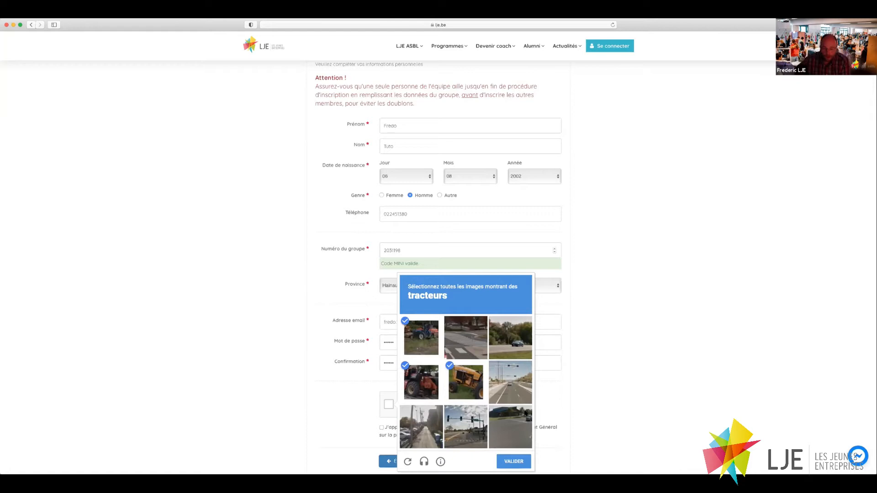
click(523, 460)
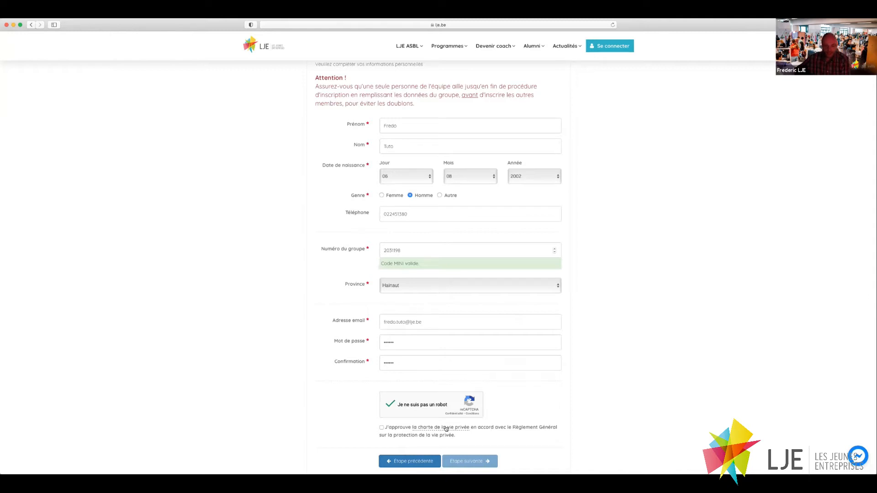
Approve the privacy charter, advance to the third step, and enter the mobile number.
click(381, 428)
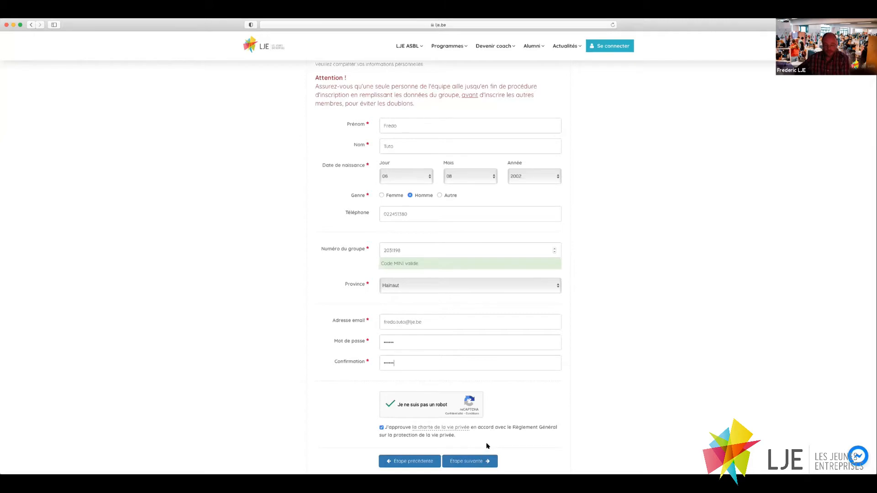
click(460, 463)
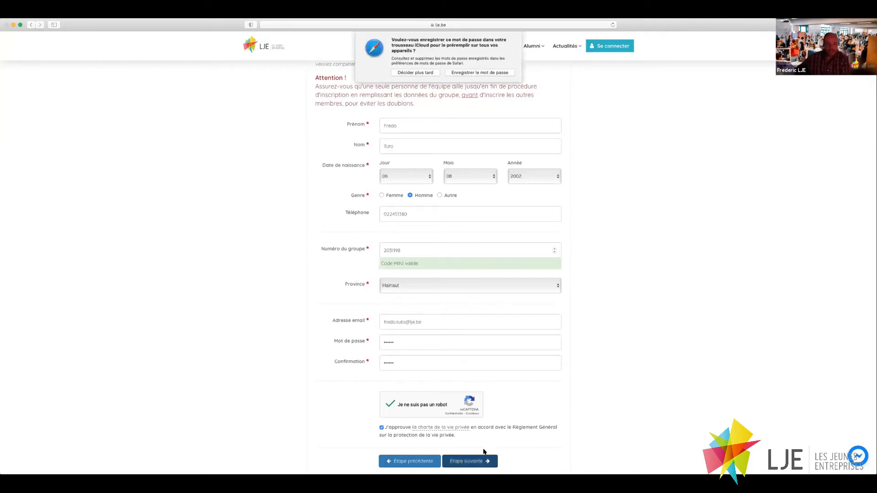
click(423, 72)
click(403, 100)
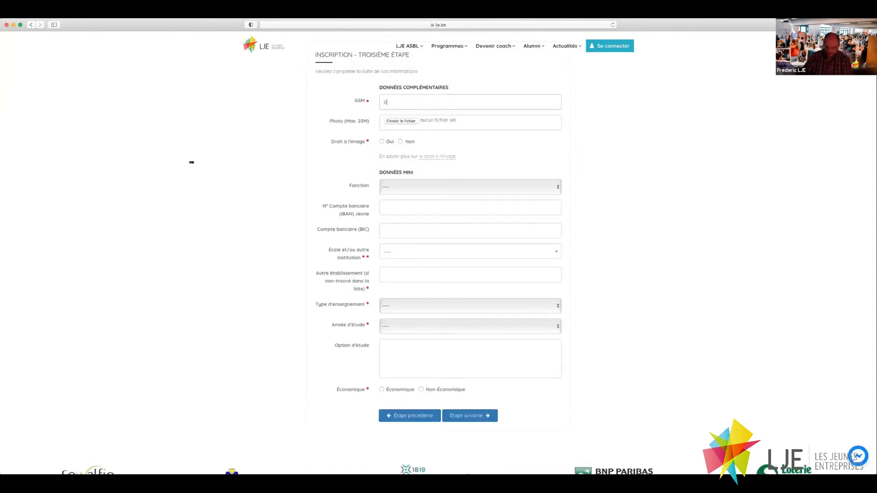
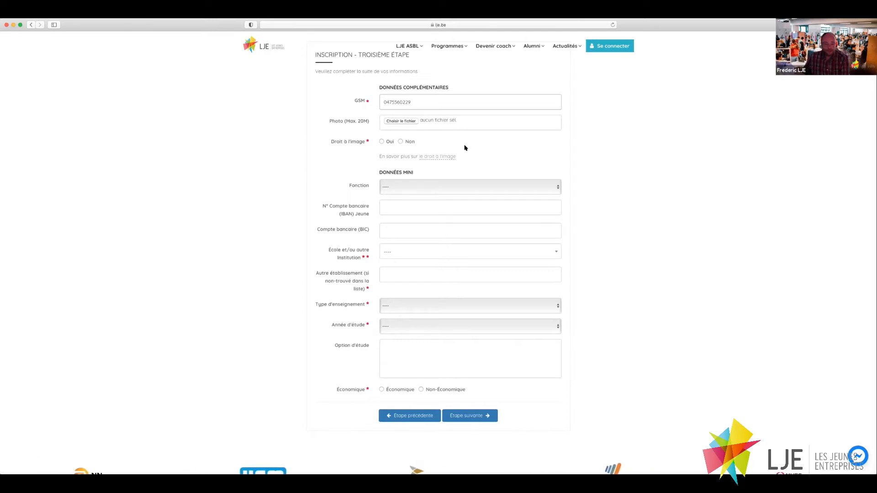
Set image rights to Oui, leave the function unselected, and visit the IBAN and BIC fields.
click(383, 142)
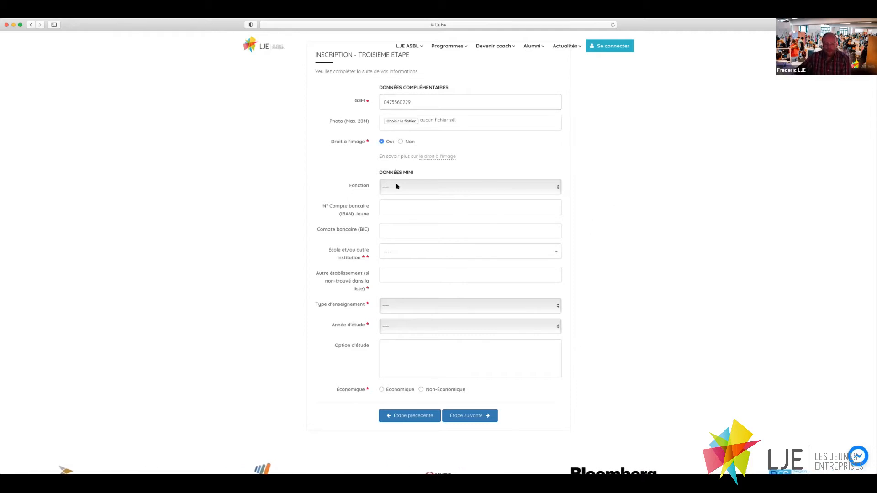
click(409, 187)
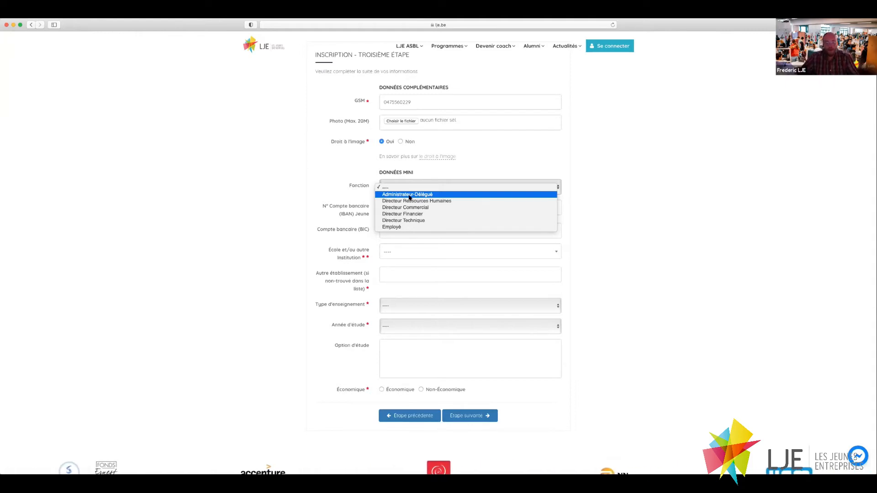
click(326, 161)
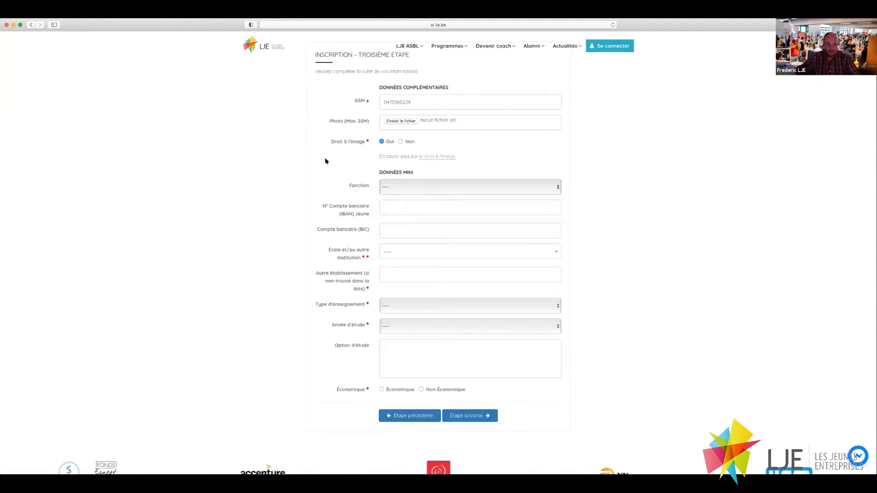
click(415, 206)
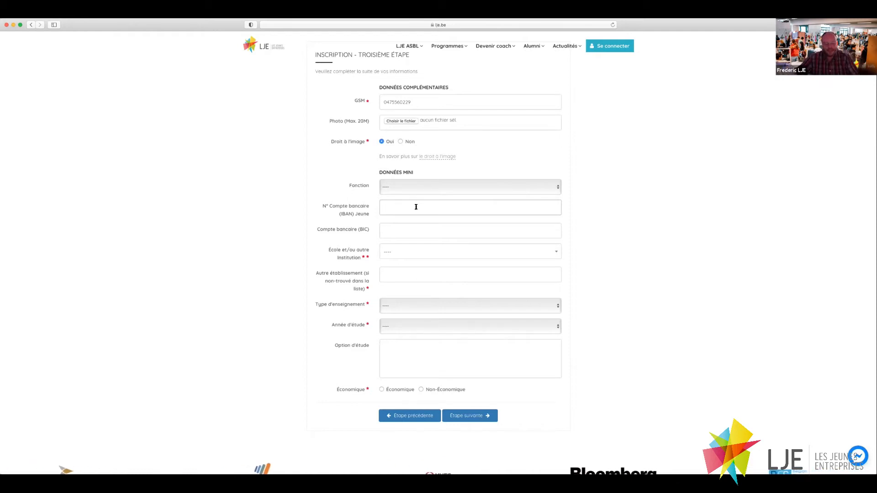
click(402, 228)
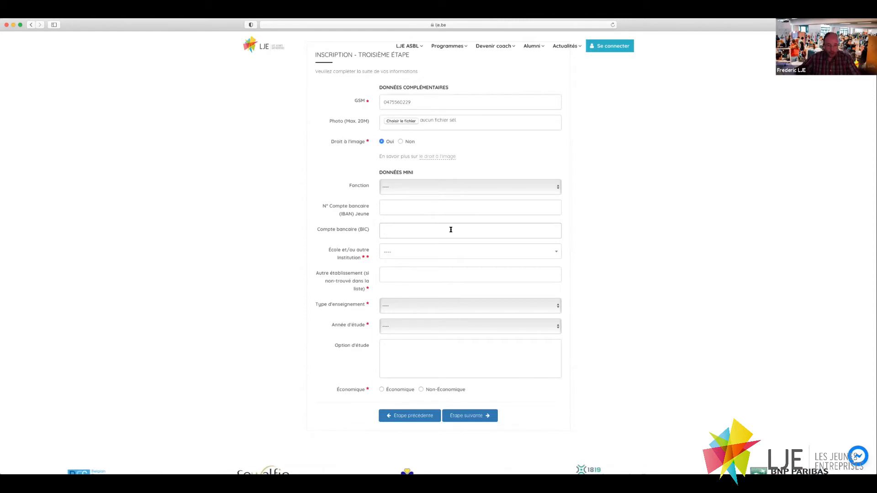
click(401, 253)
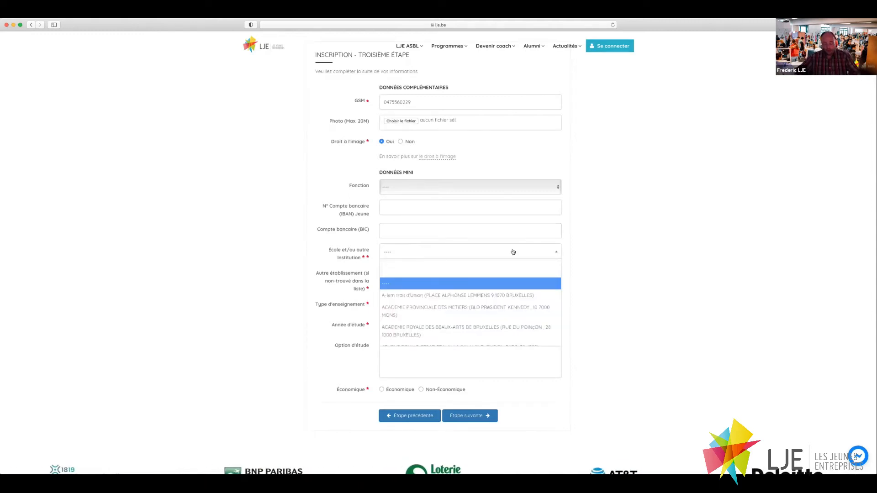
text(1040)
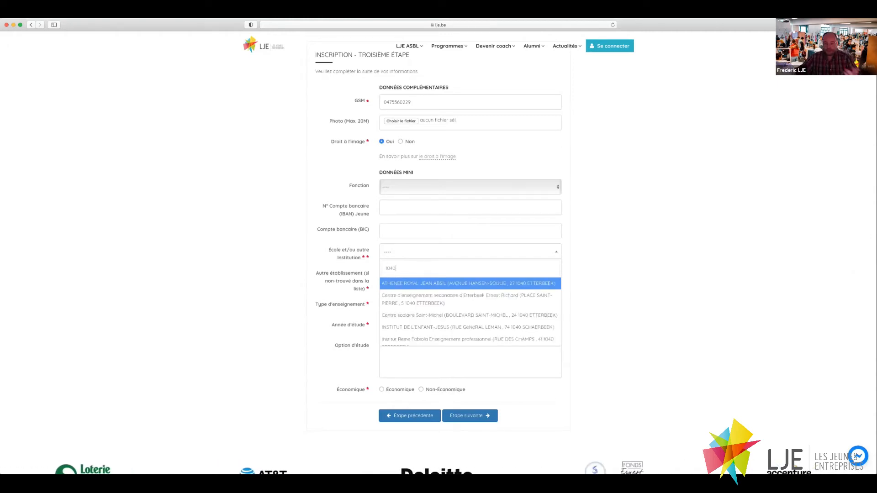
scroll(489, 310, down, 3)
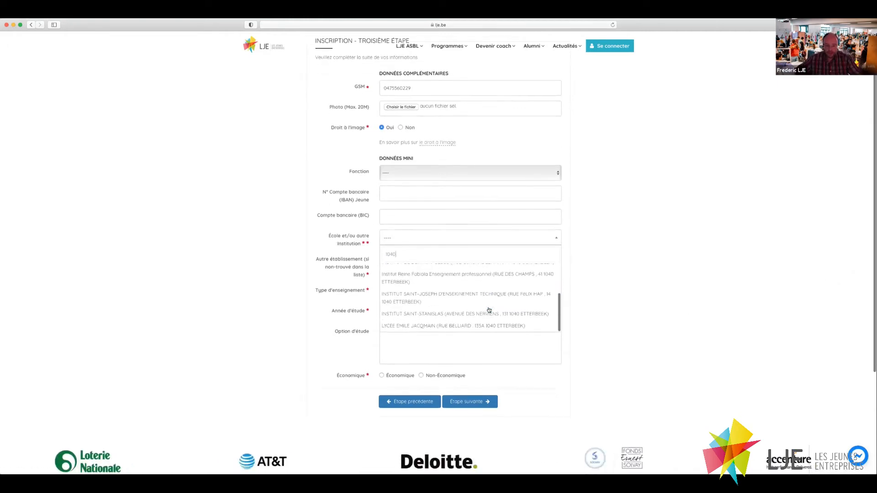
drag(397, 232, 385, 232)
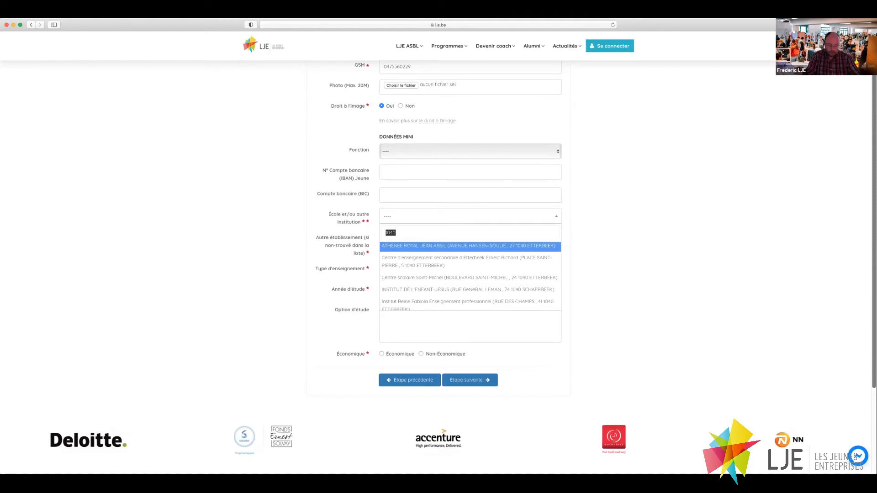
text(absil)
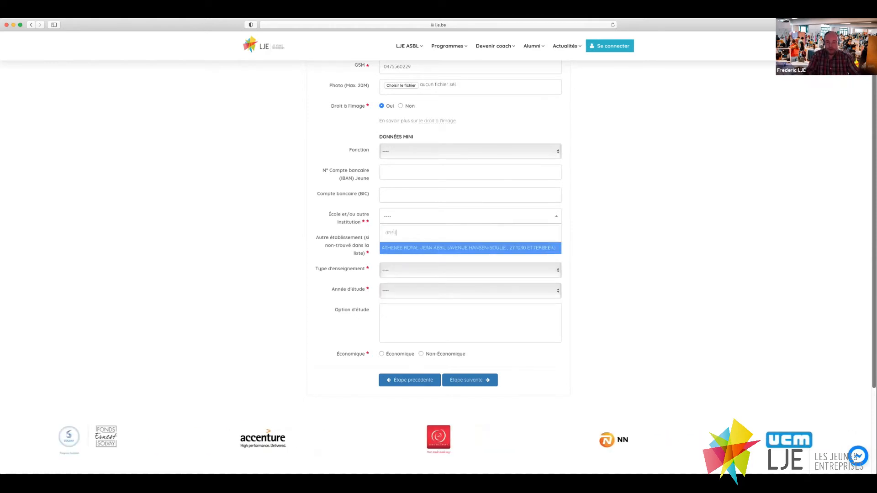
key(BackSpace)
key(BackSpace)
key(BackSpace)
key(BackSpace)
key(BackSpace)
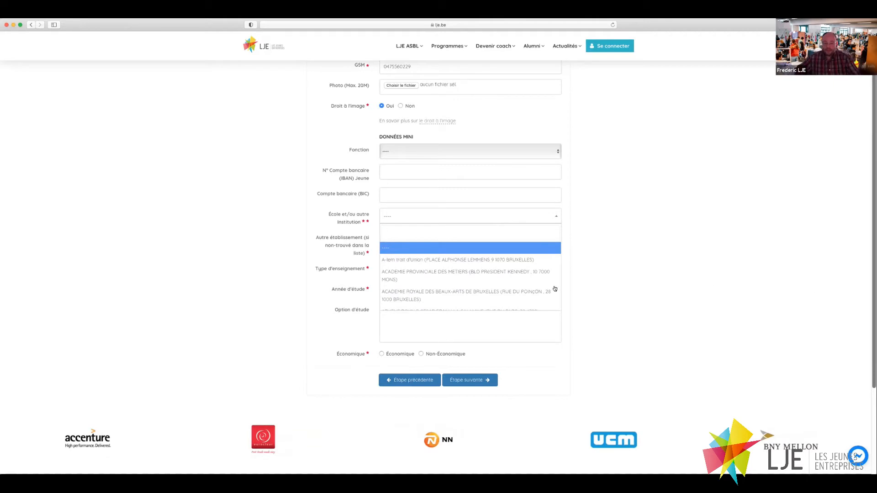
click(320, 251)
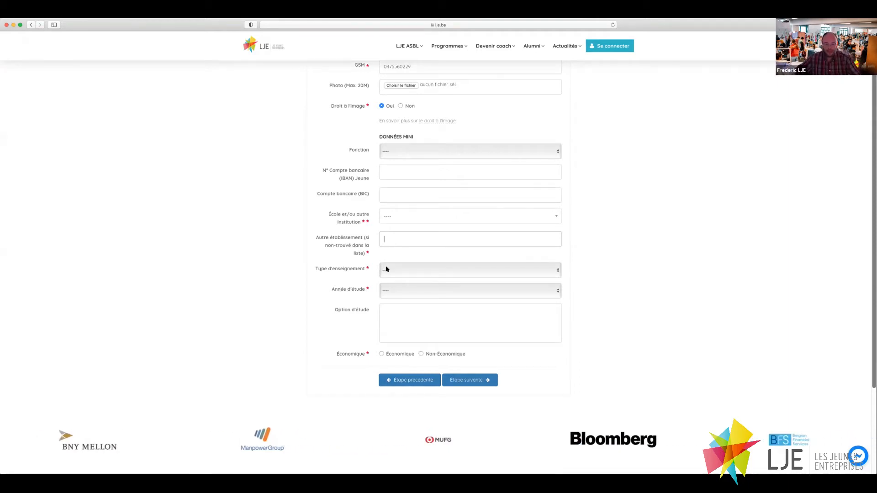
click(422, 270)
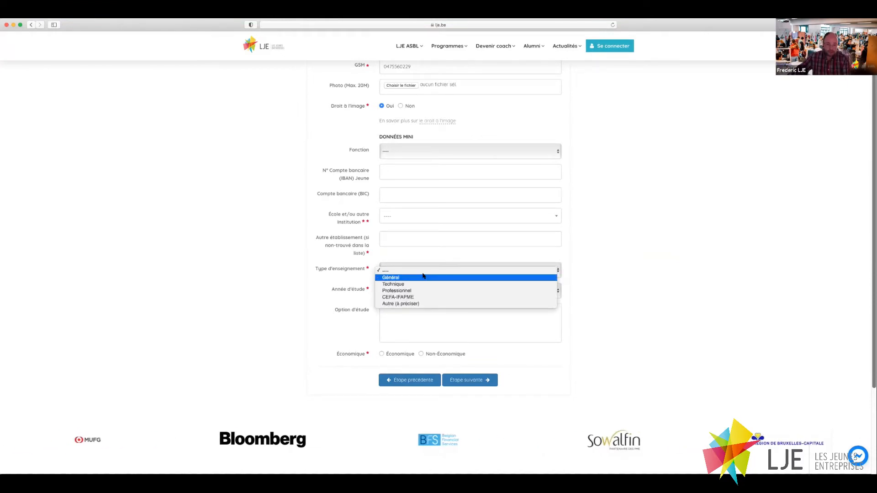
Choose teaching type Général, year 6ème, study option Sciences Maths, and Non-Économique.
click(435, 303)
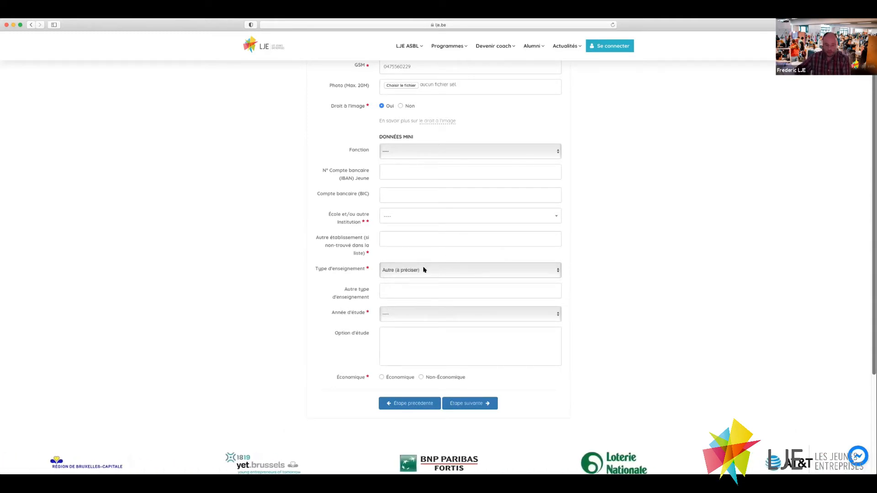
click(424, 270)
click(392, 246)
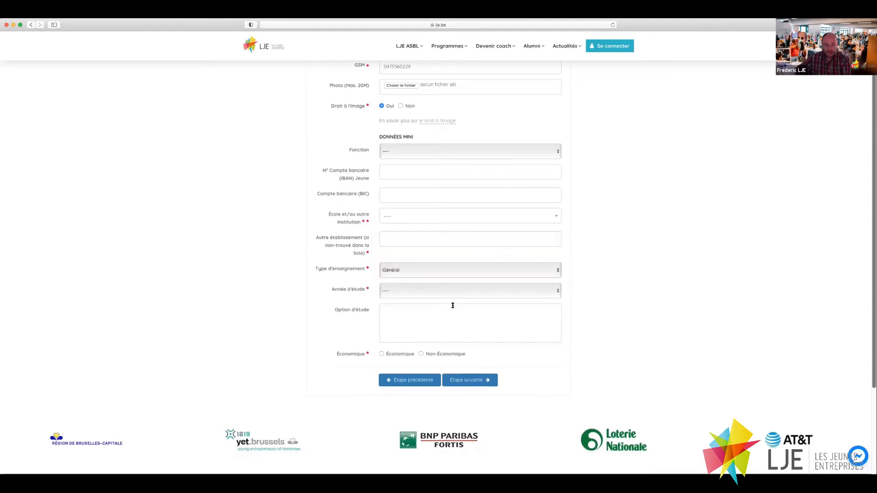
click(388, 291)
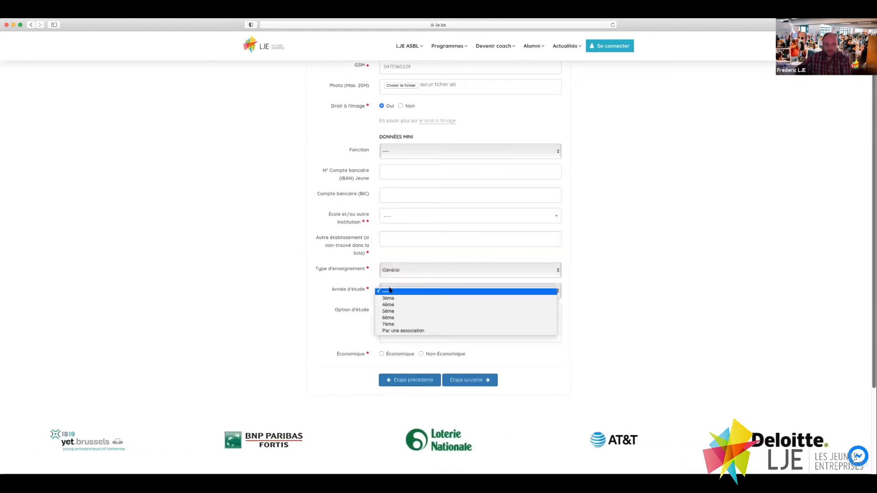
click(423, 318)
click(394, 313)
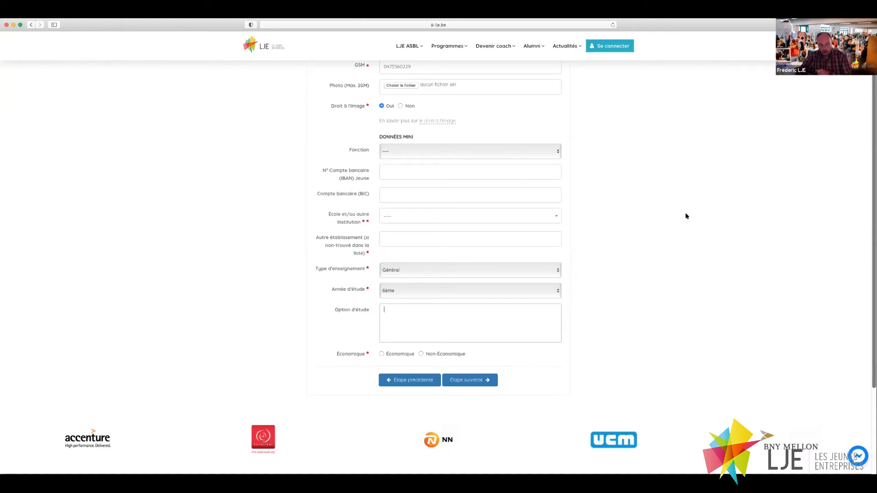
text(Sciences Maths)
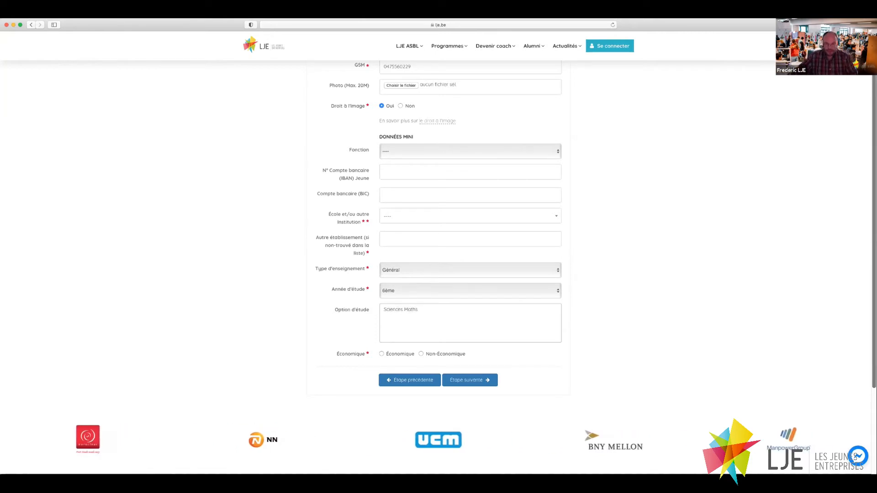
click(420, 353)
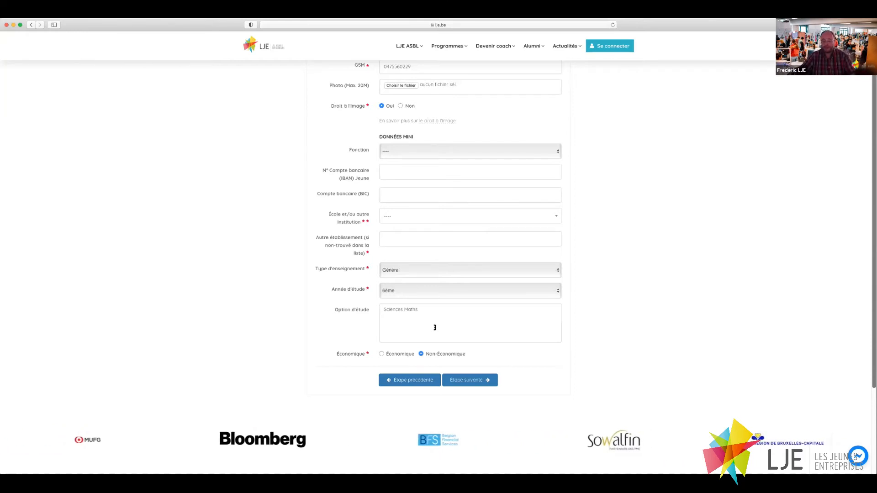
Set the school to ATHENEE ROYAL JEAN ABSIL via an 'absil' search and continue to the project step.
click(464, 380)
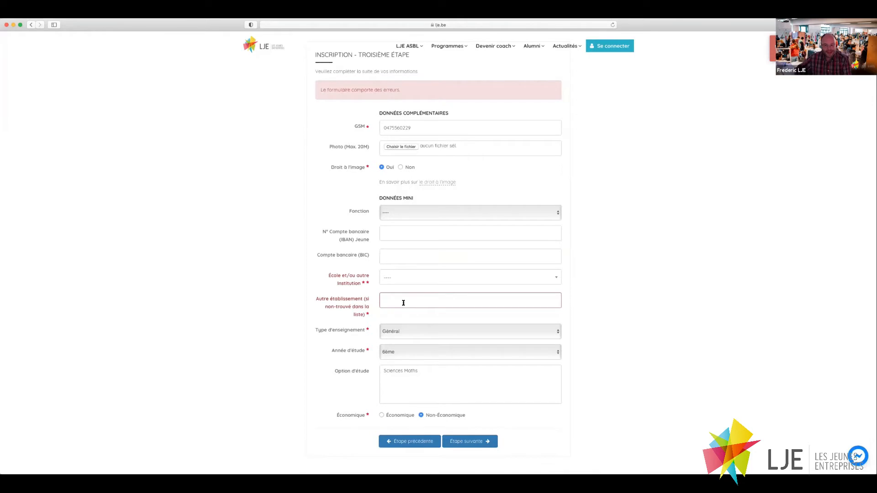
click(388, 277)
text(absil)
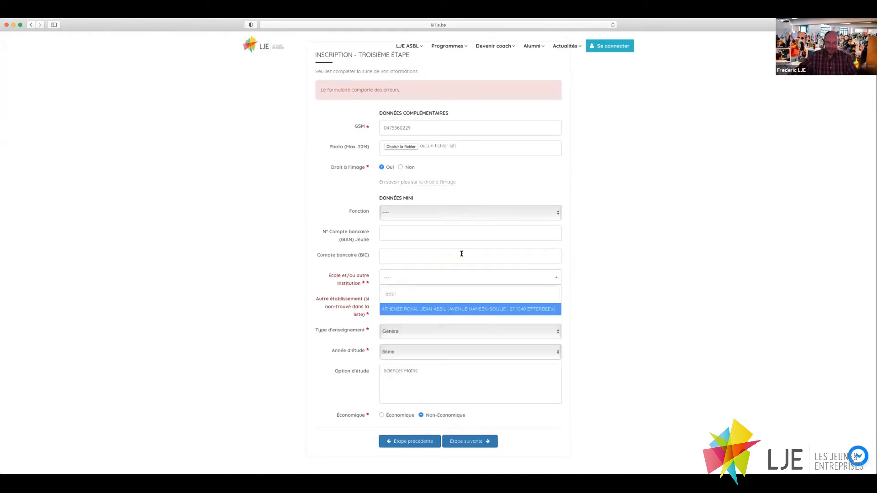
click(435, 309)
click(463, 442)
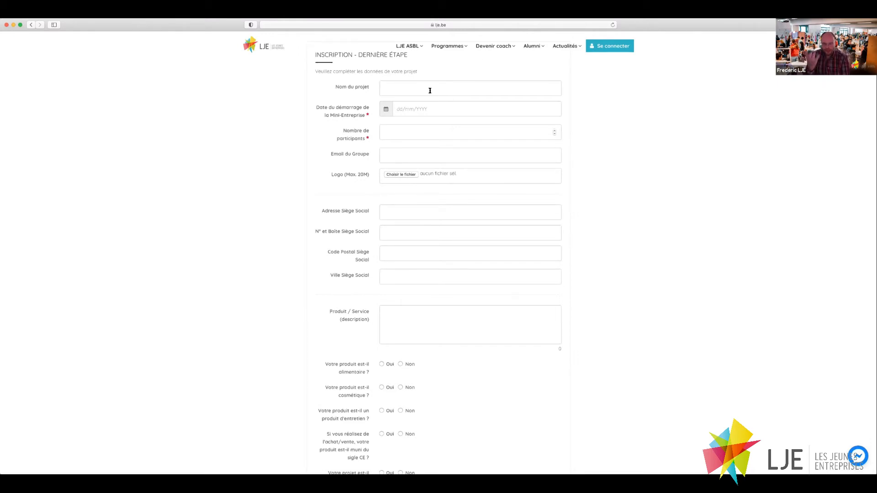
Set the project start date to 07/10/2020 and the number of participants to 8.
click(418, 88)
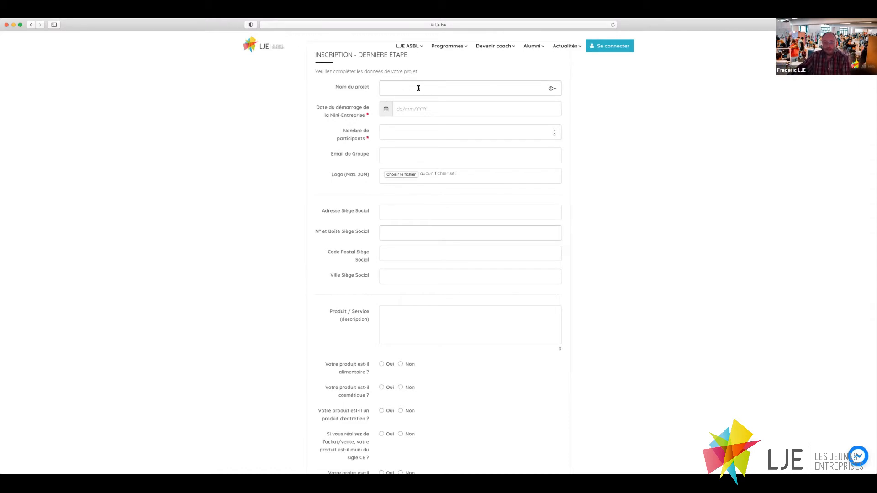
click(387, 110)
click(417, 159)
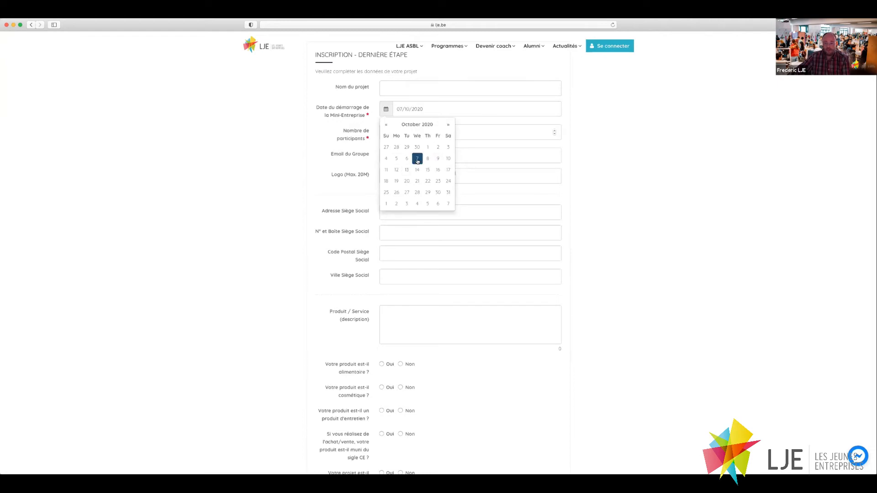
click(497, 131)
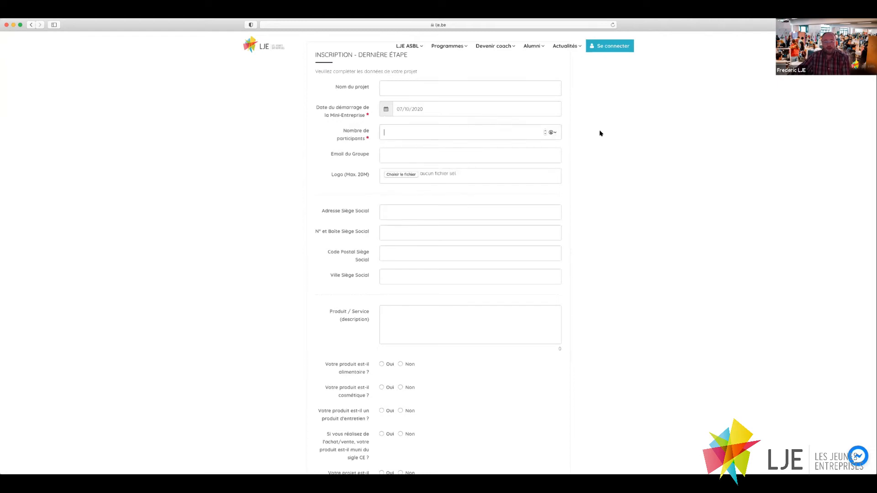
text(8)
click(430, 156)
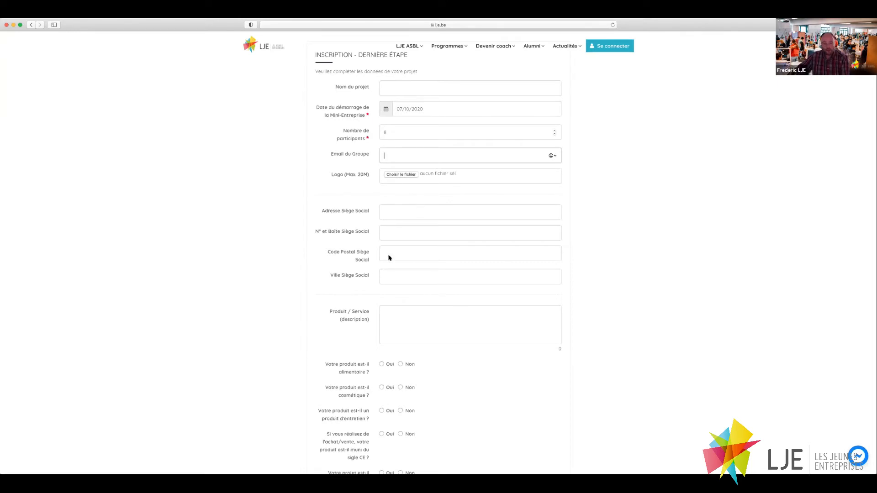
click(398, 316)
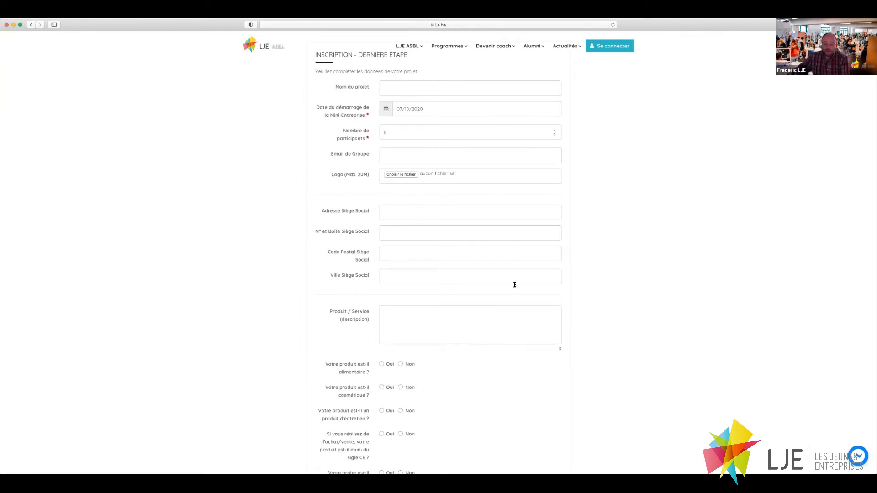
Review the final project form and submit it with Étape suivante to reach the Merci ! page.
scroll(514, 277, down, 5)
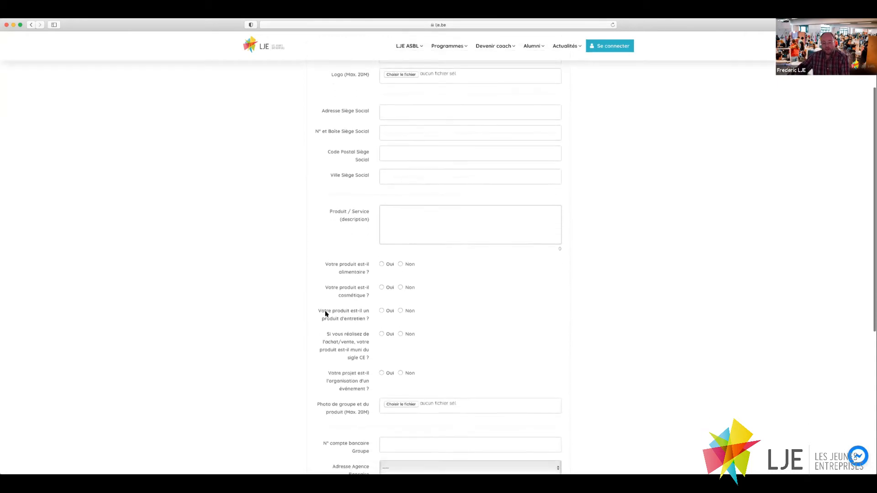
scroll(432, 341, down, 5)
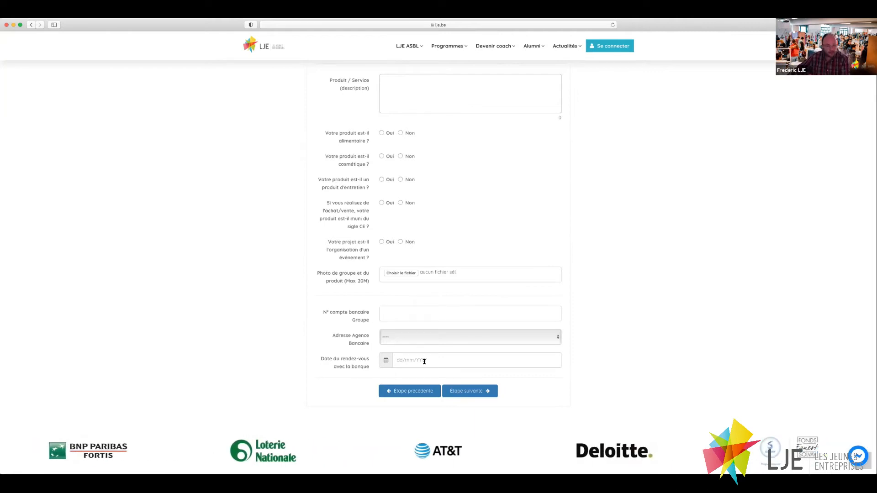
scroll(397, 238, up, 5)
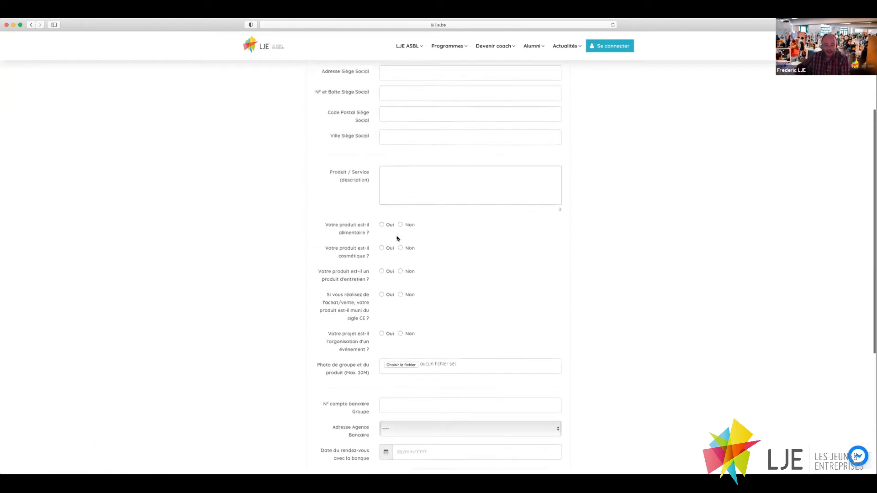
scroll(397, 238, up, 1)
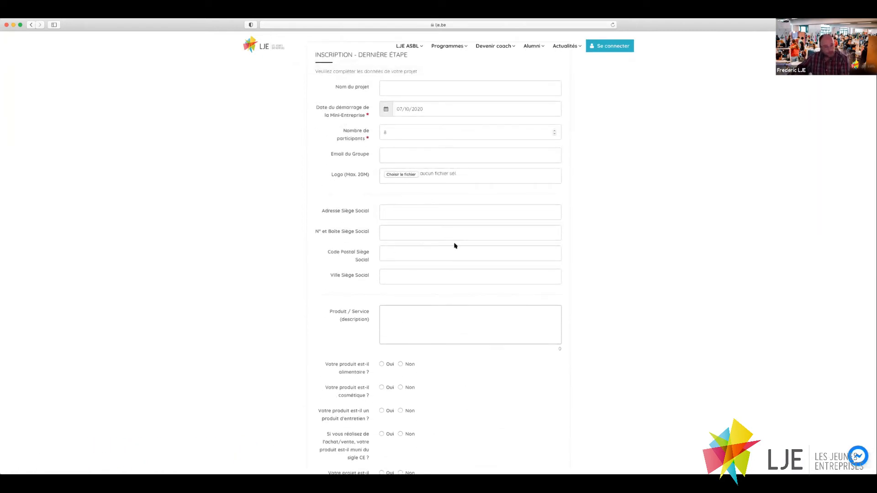
scroll(455, 245, down, 1)
scroll(454, 242, down, 7)
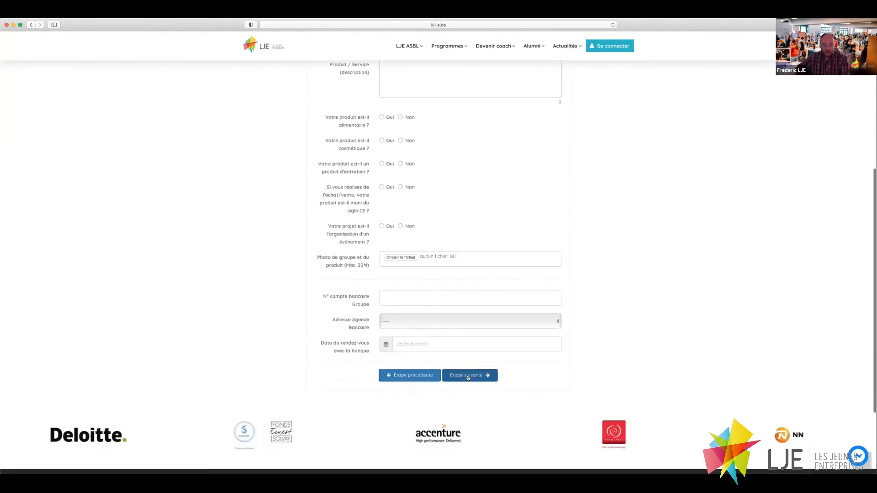
click(468, 378)
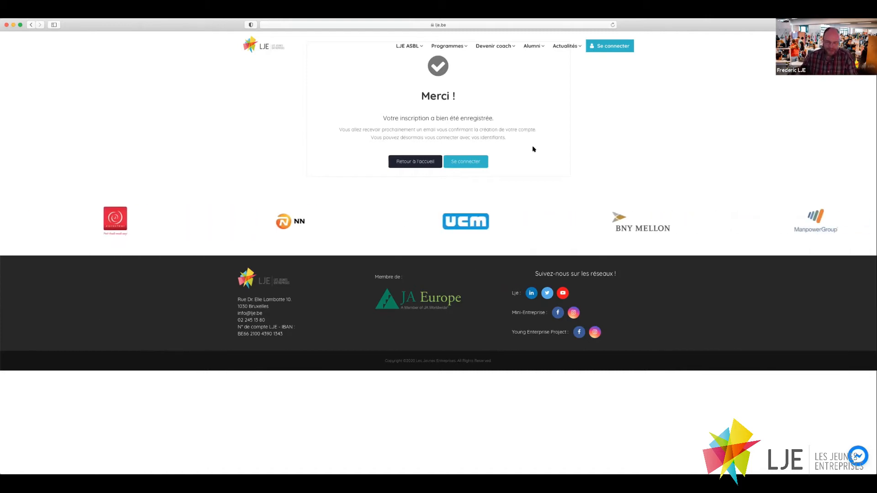
Go to the Connexion page and begin the login e-mail field.
click(605, 50)
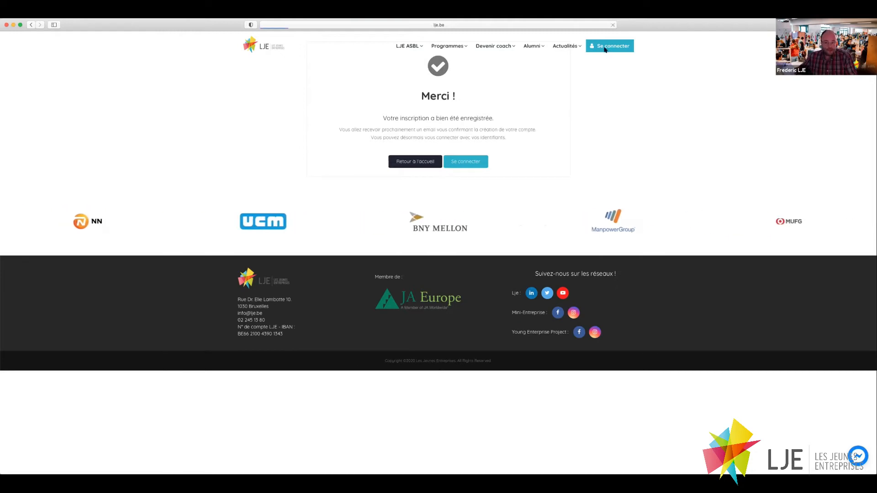
click(374, 124)
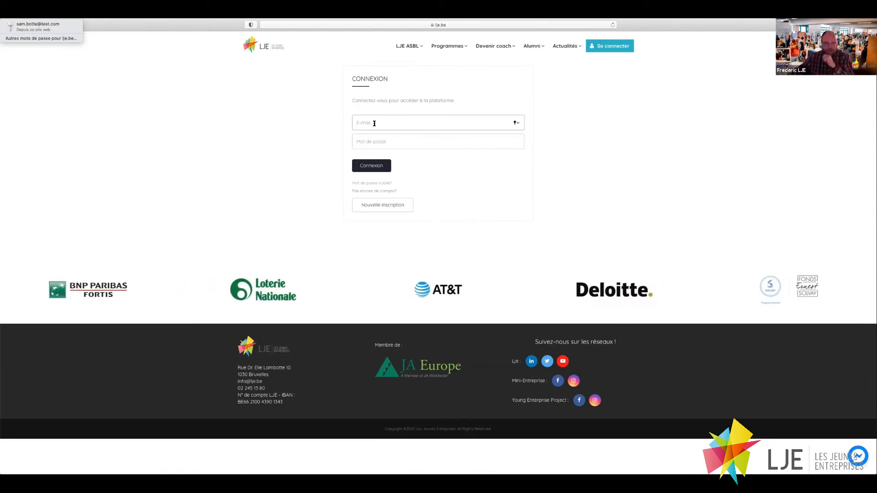
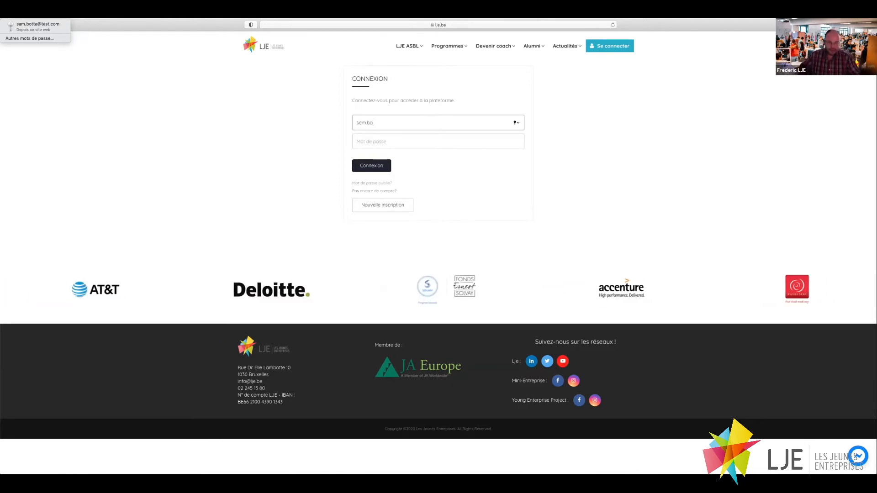
Sign in to lje.be using Safari's autofilled e-mail and password for the saved account.
click(38, 26)
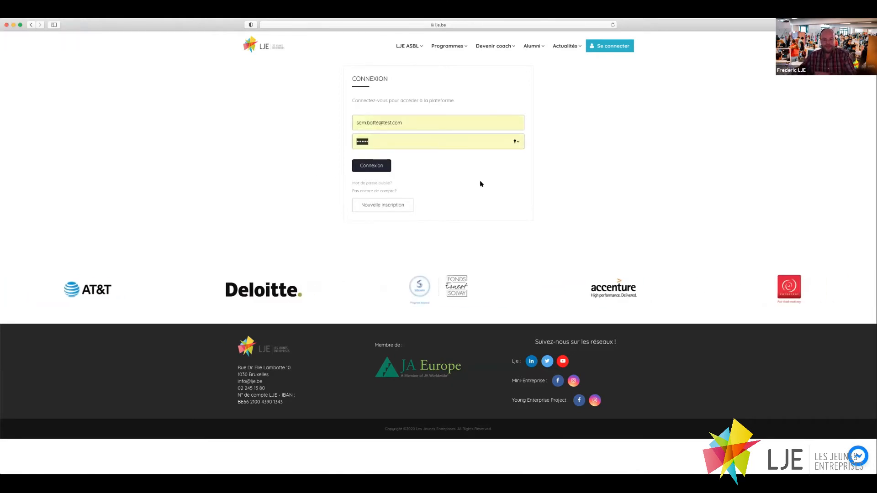
click(372, 167)
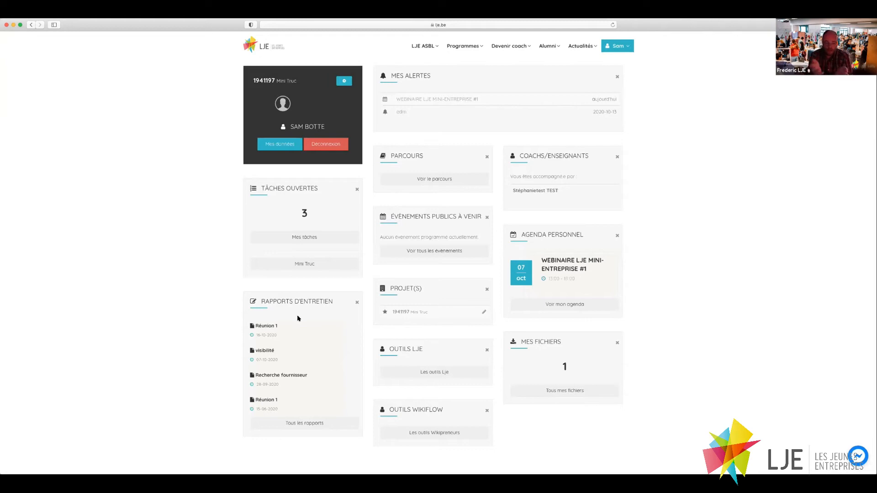
Open the full list of interview reports from the account dashboard.
click(298, 425)
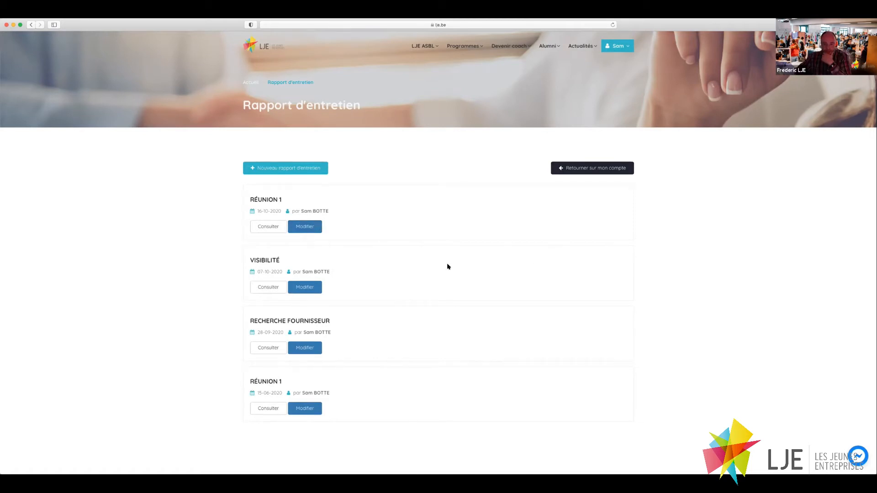
click(566, 169)
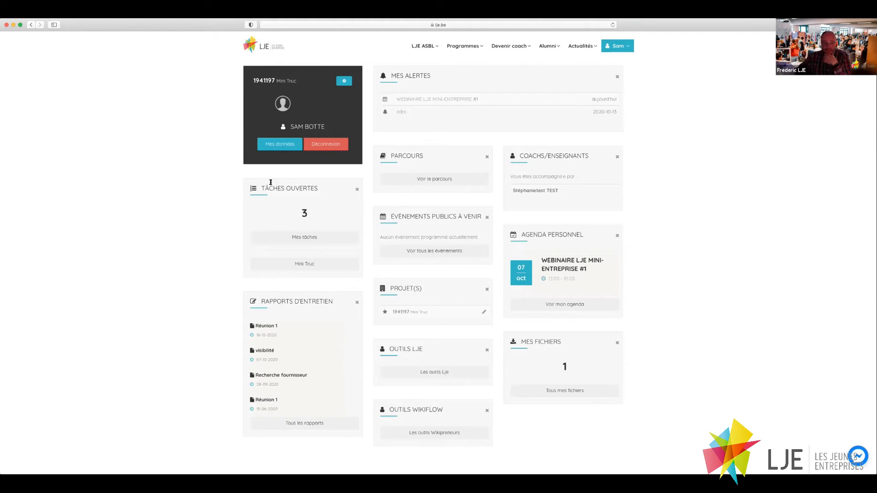
click(309, 237)
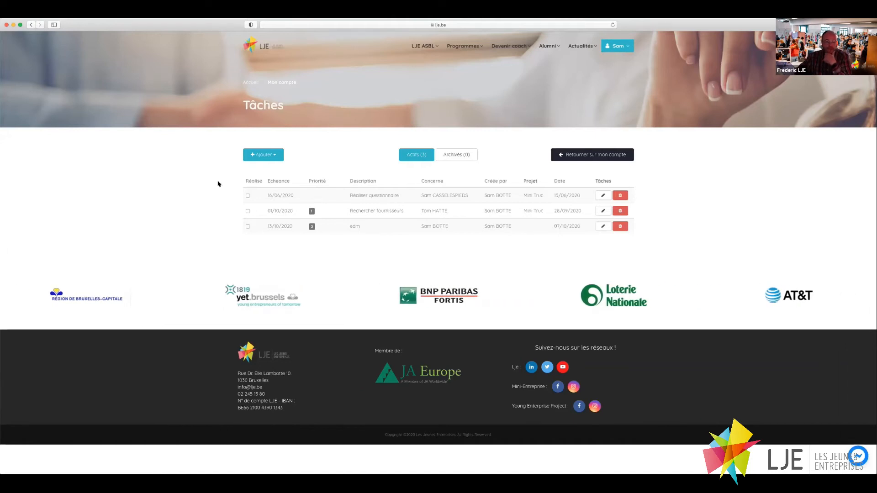
click(570, 156)
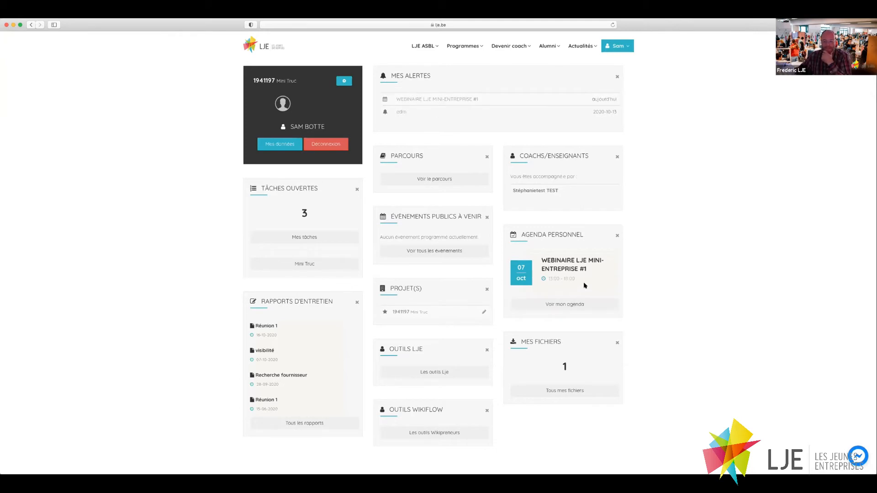
click(570, 305)
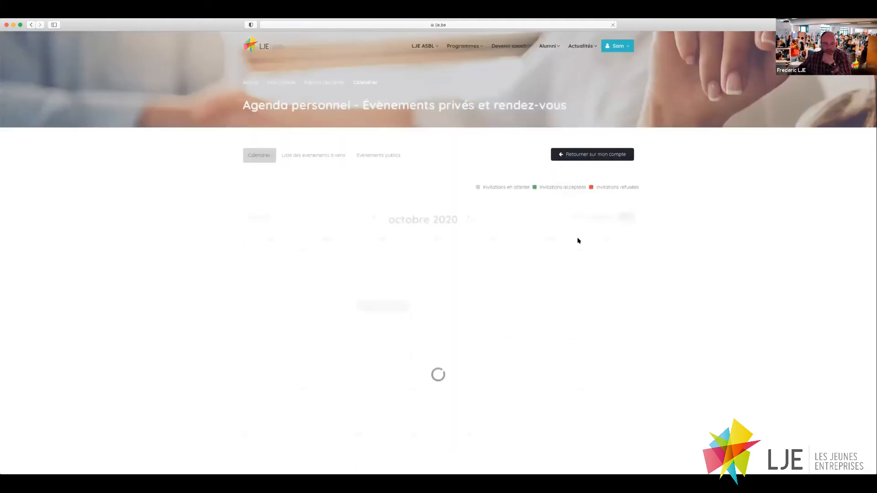
scroll(473, 342, down, 2)
scroll(471, 343, up, 2)
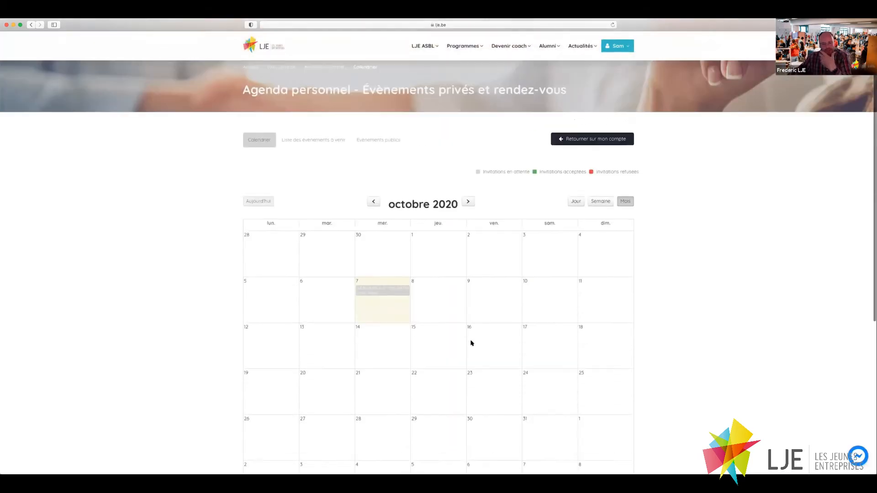
scroll(471, 337, down, 1)
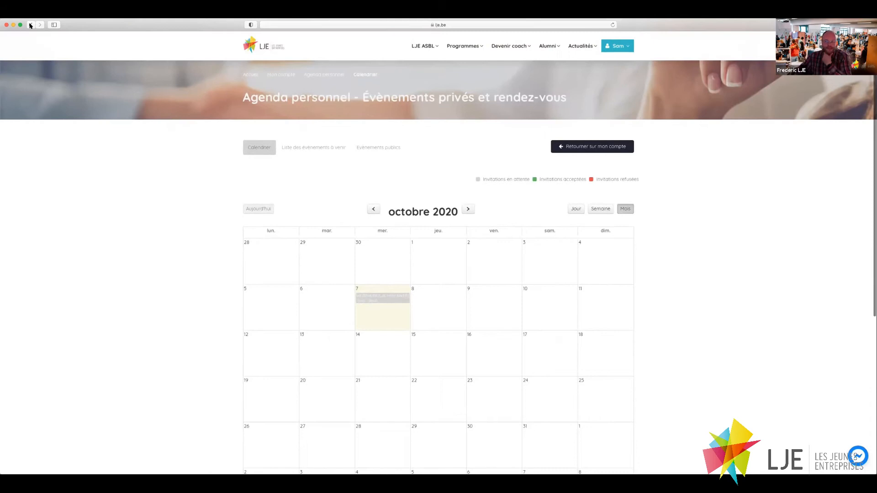
click(30, 25)
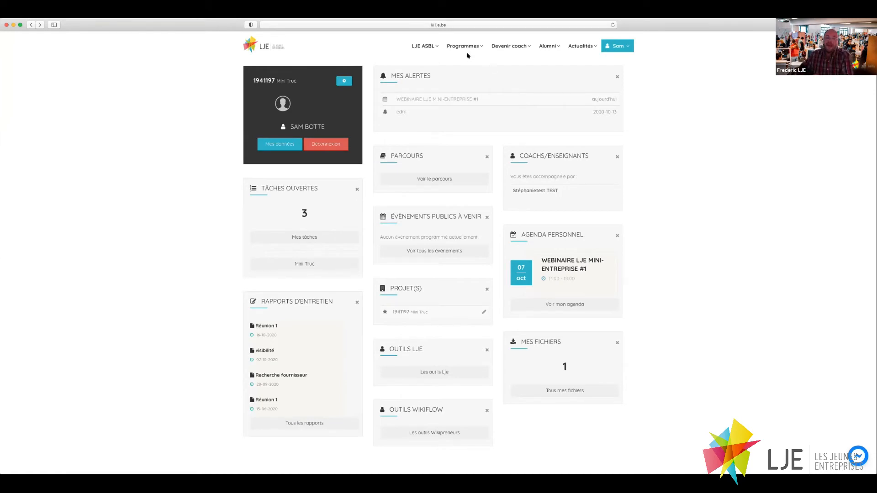
click(435, 178)
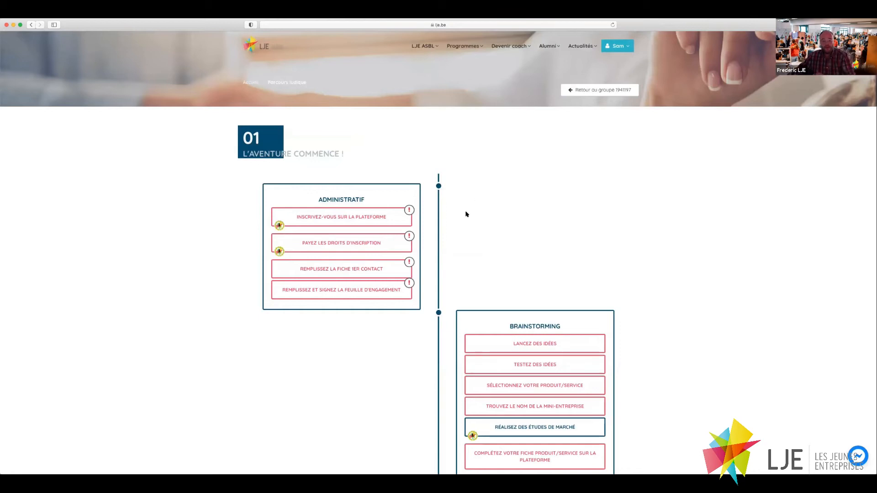
Scroll the Parcours ludique timeline to view step 01's Administratif and Brainstorming tasks.
scroll(466, 214, down, 5)
scroll(466, 214, up, 5)
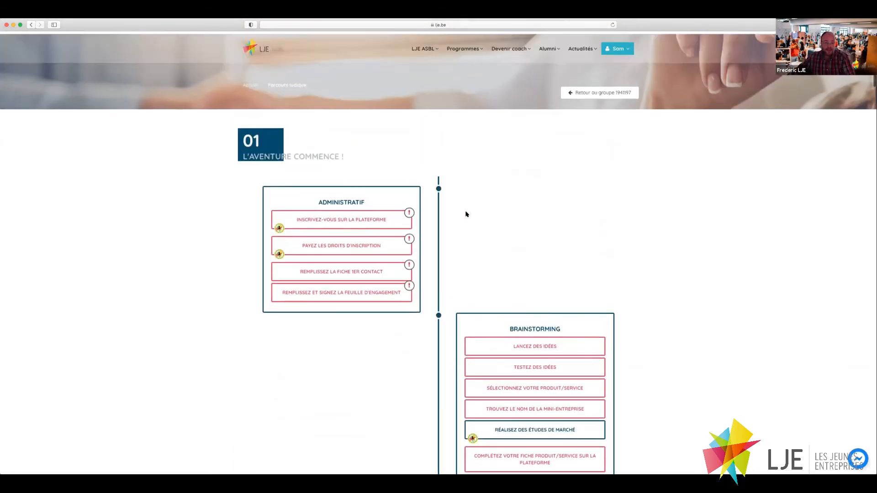
scroll(466, 214, down, 3)
scroll(450, 352, down, 14)
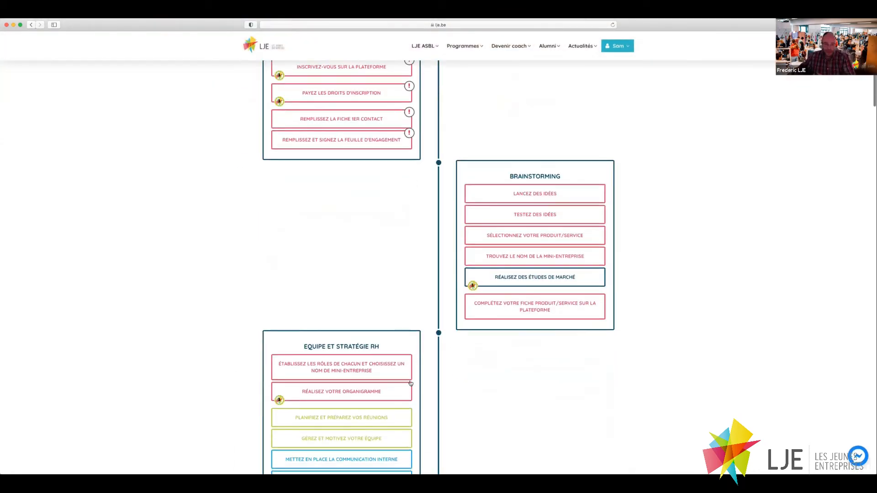
scroll(410, 383, down, 6)
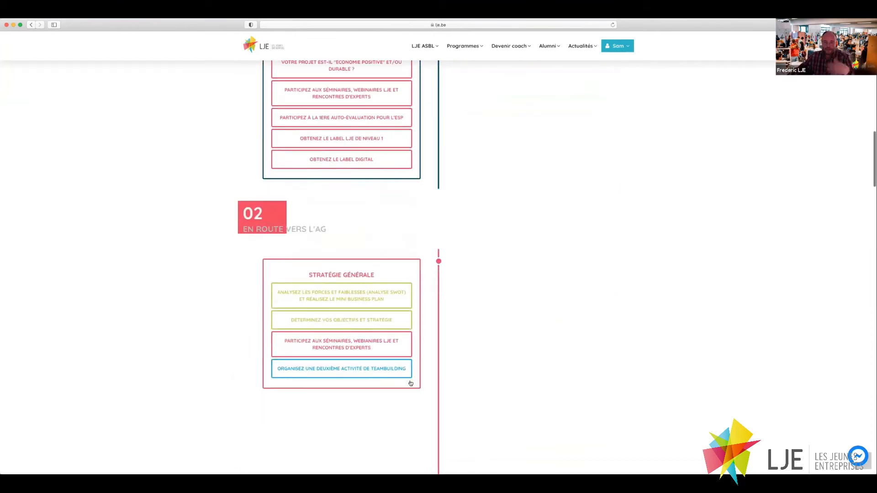
scroll(411, 384, up, 12)
scroll(411, 383, up, 8)
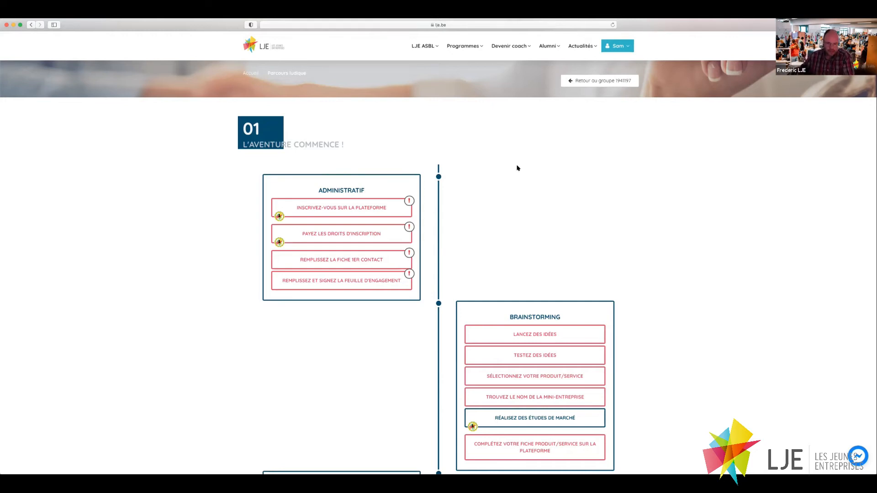
Open the 'Réalisez des études de marché' Brainstorming task and scroll through its market-study PDF.
click(509, 418)
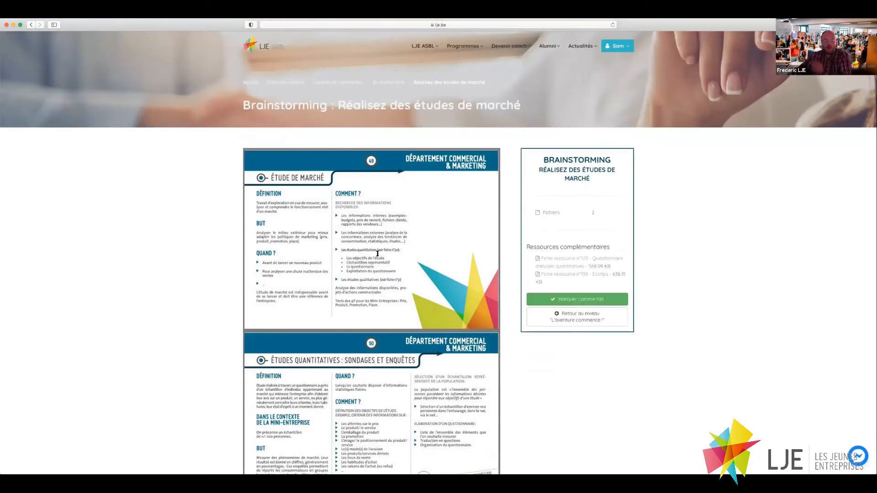
scroll(377, 254, down, 2)
scroll(377, 253, down, 10)
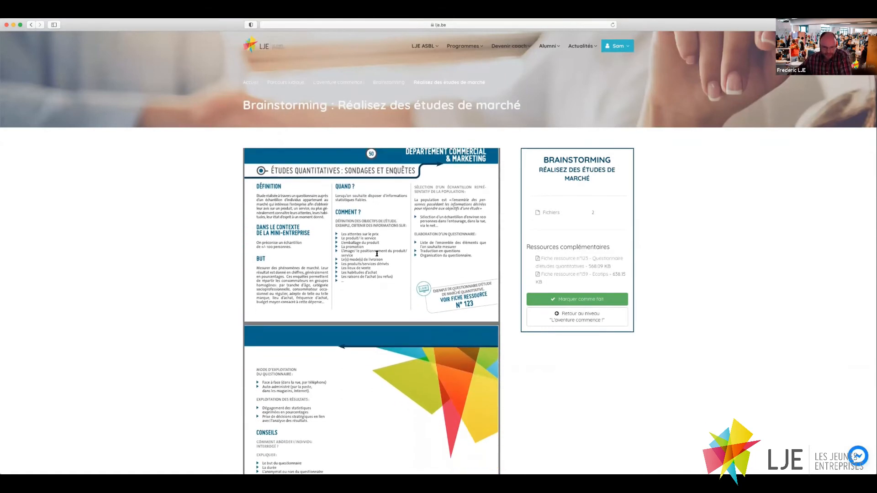
scroll(377, 253, down, 4)
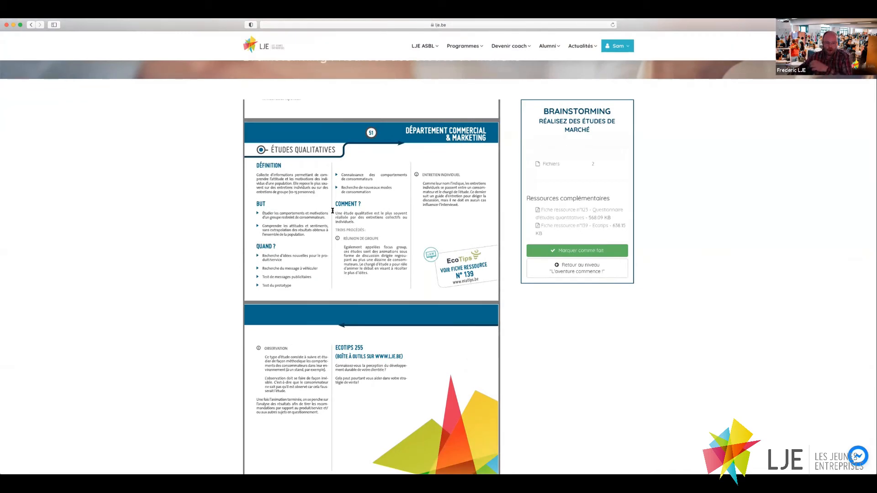
scroll(338, 210, up, 5)
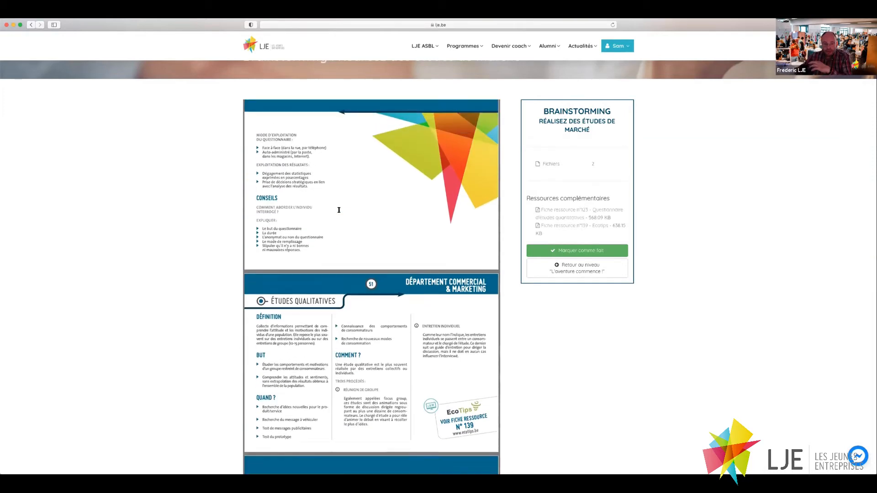
scroll(339, 210, up, 1)
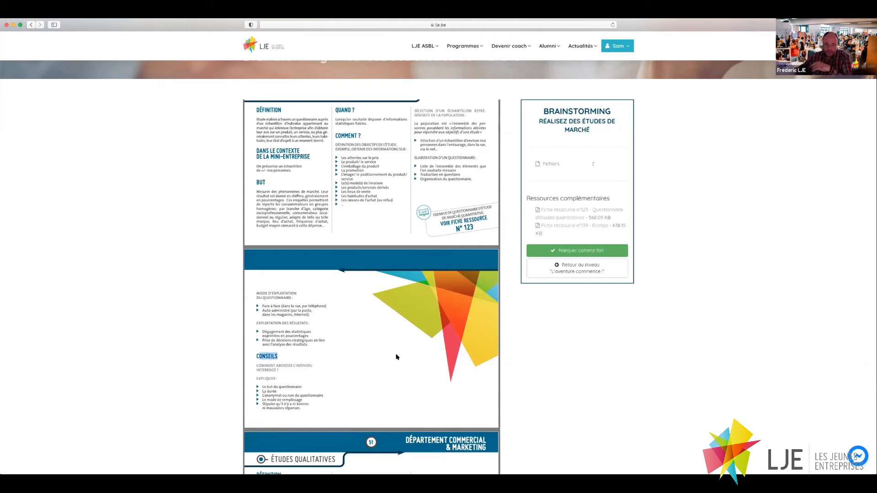
scroll(396, 357, up, 3)
scroll(397, 356, up, 3)
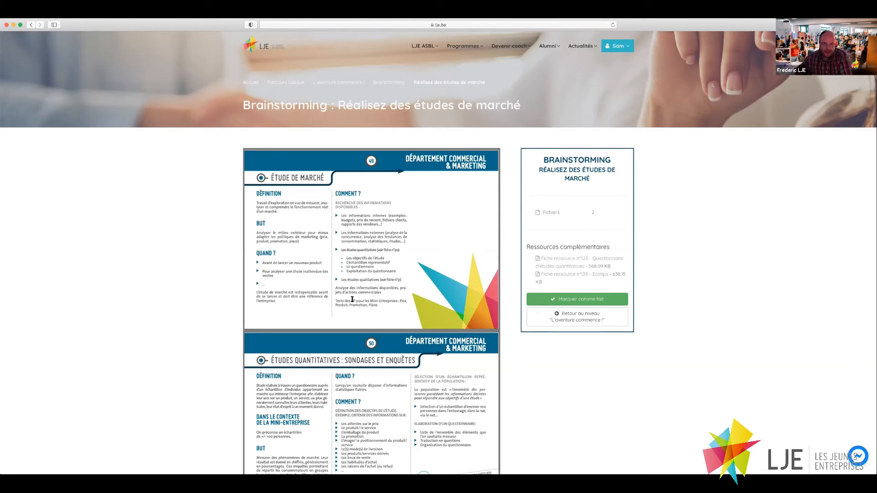
scroll(352, 300, down, 5)
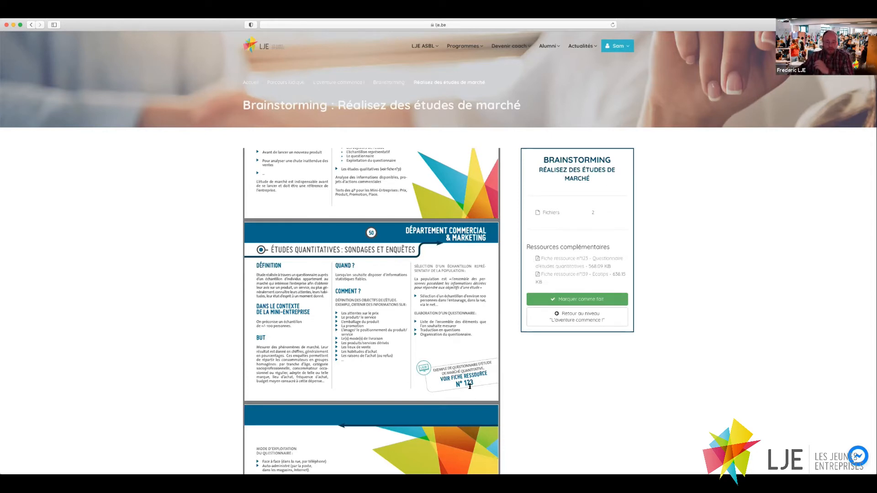
Review the quantitative questionnaire in resource sheet 'Fiche ressource n°123'.
click(551, 259)
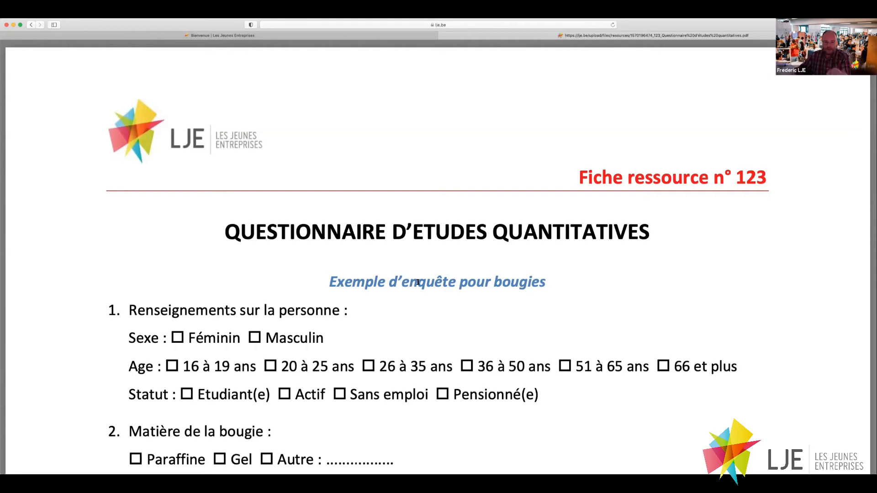
scroll(417, 282, down, 10)
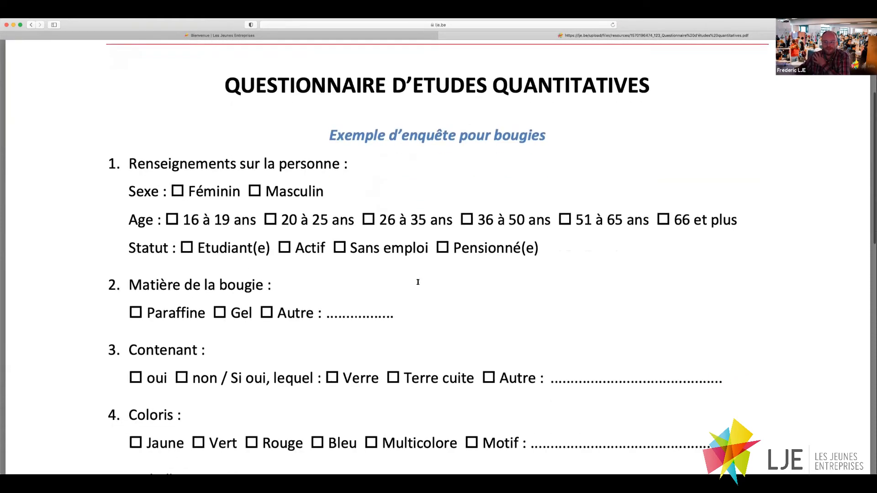
scroll(418, 282, down, 15)
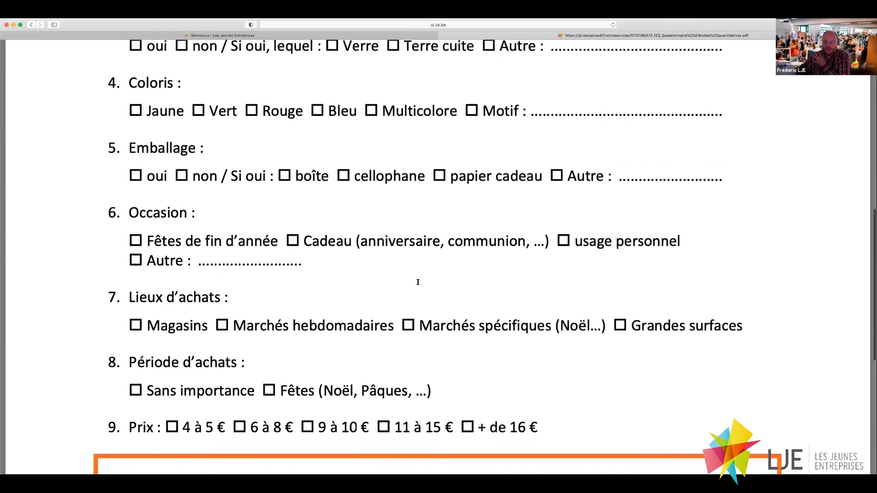
scroll(418, 281, up, 20)
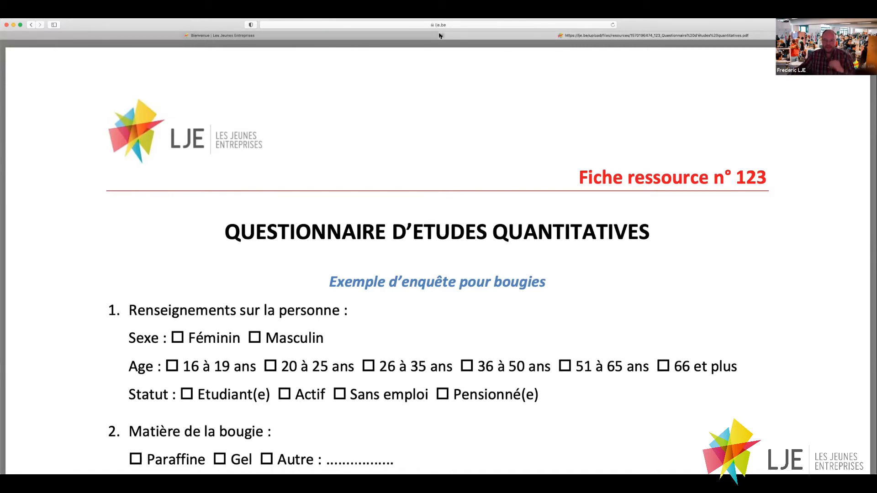
Close the questionnaire, mark the market-study task as done, and return to the steps list.
key(super+w)
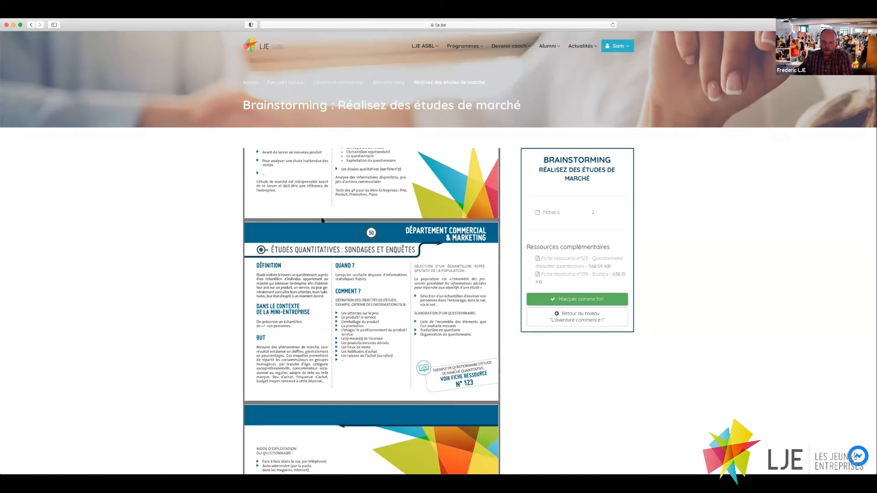
click(580, 299)
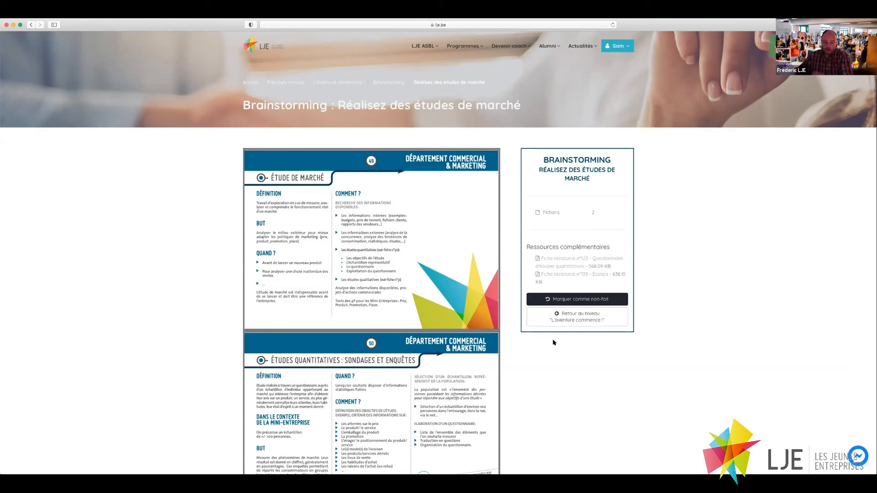
click(565, 321)
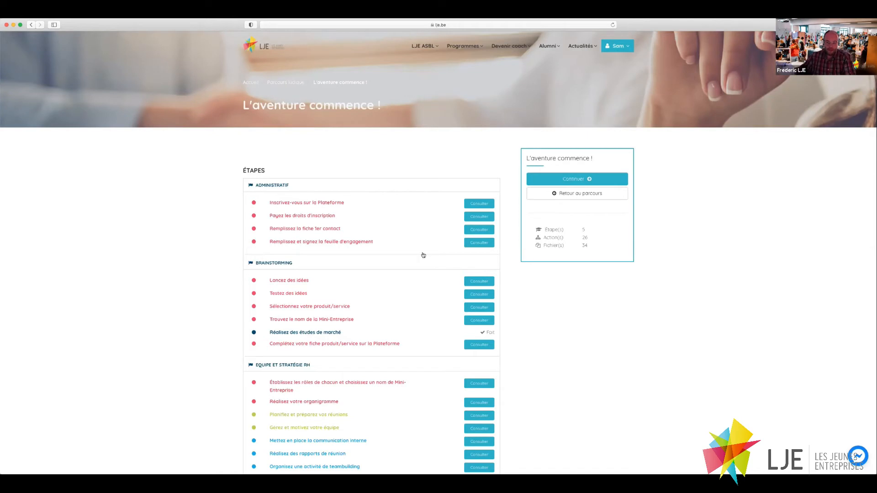
Return to the Parcours ludique timeline and confirm the market-study task is ticked under Brainstorming.
click(589, 199)
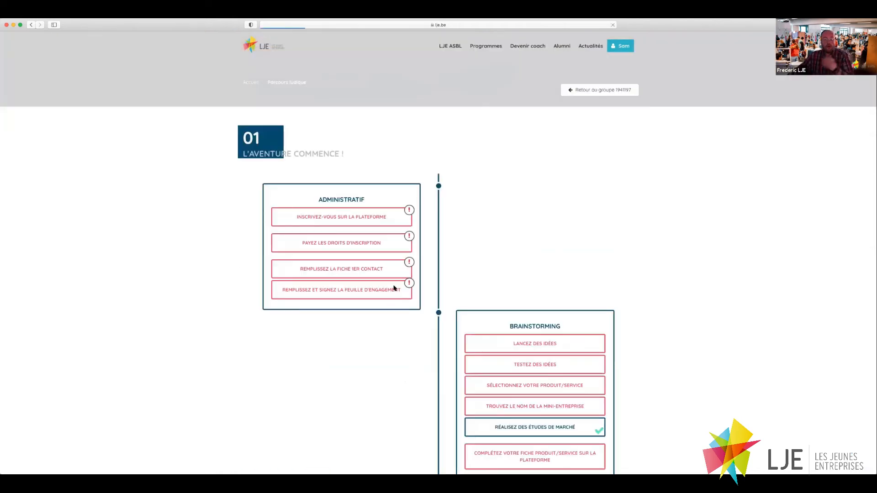
scroll(419, 250, down, 3)
scroll(419, 250, down, 5)
scroll(522, 333, up, 7)
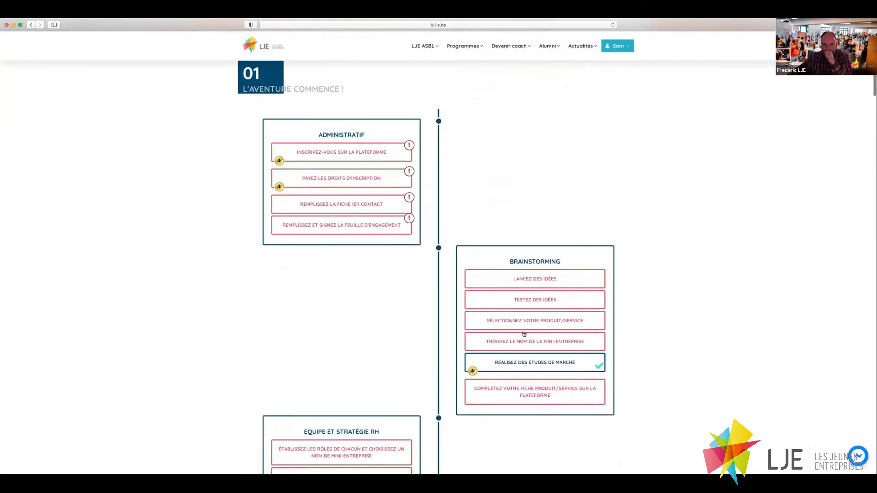
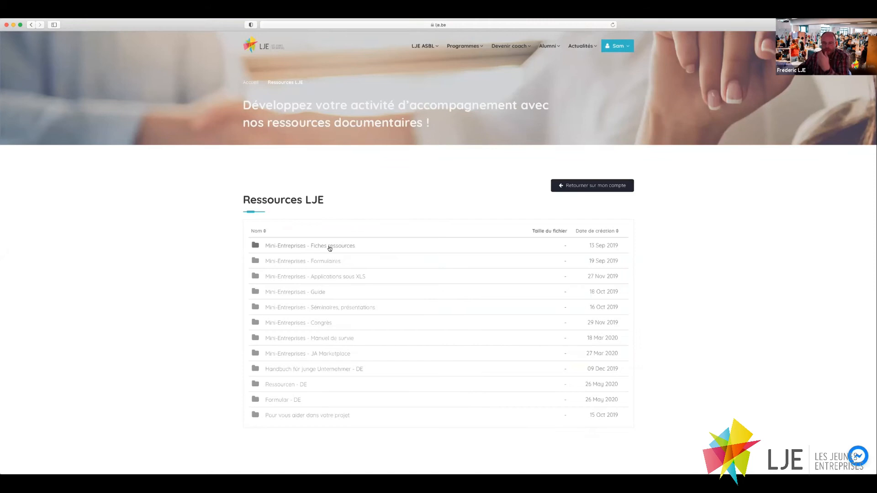
Browse the 'Mini-Entreprises - Fiches ressources' folder, then go back to the member dashboard.
click(330, 247)
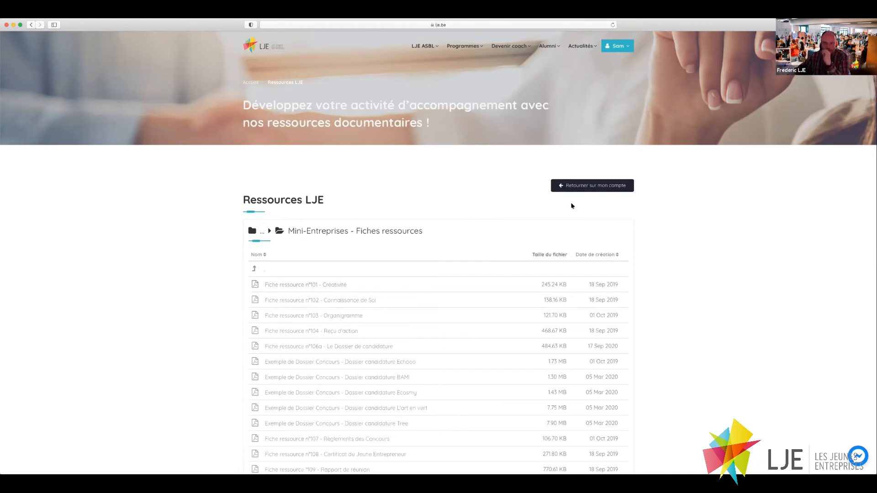
click(574, 187)
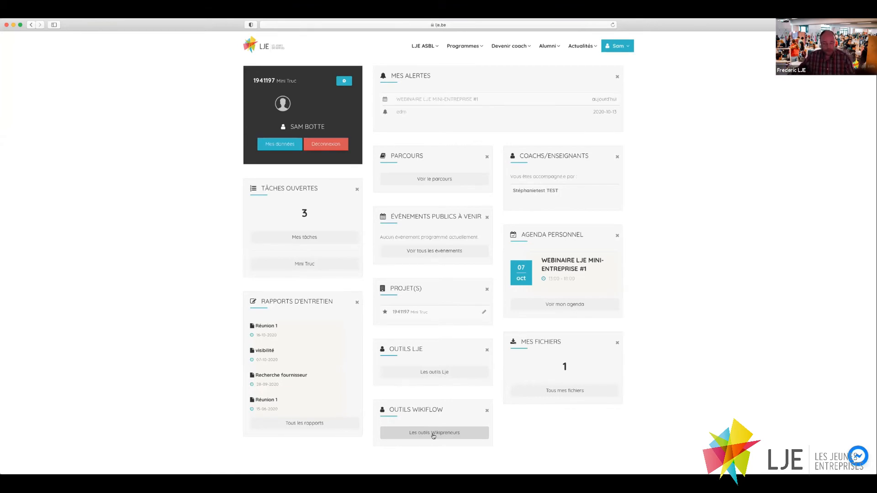
click(433, 433)
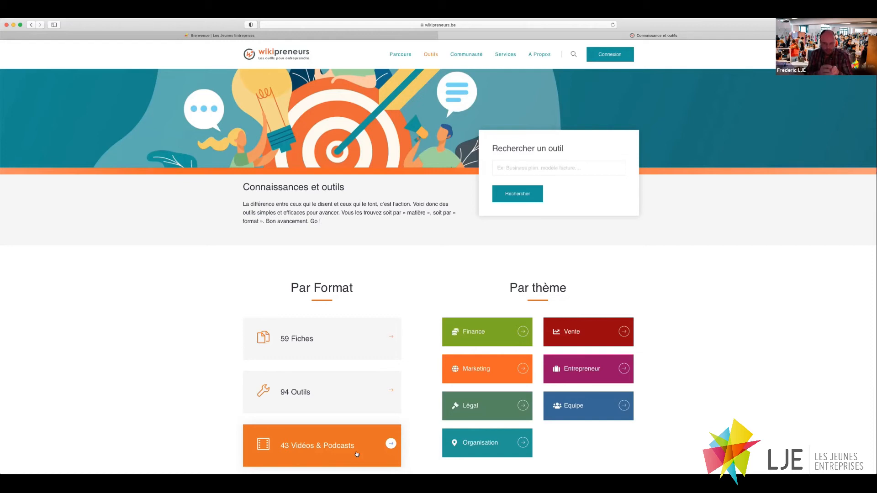
click(442, 36)
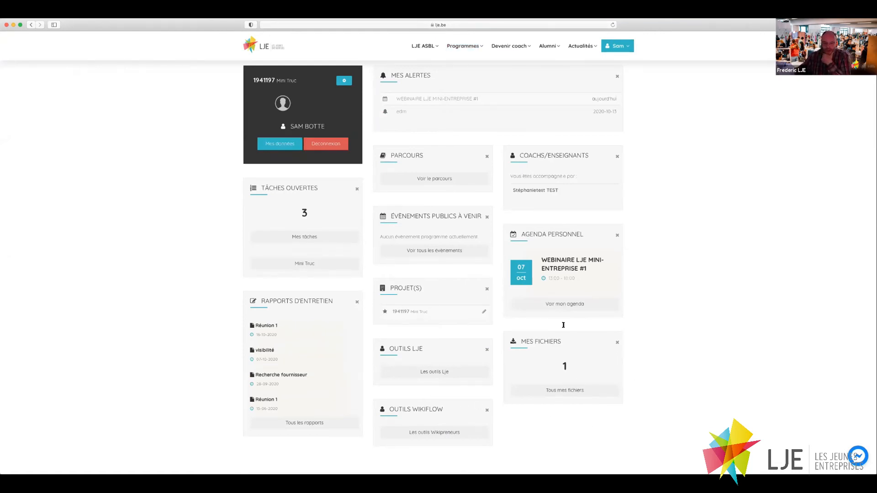
click(557, 392)
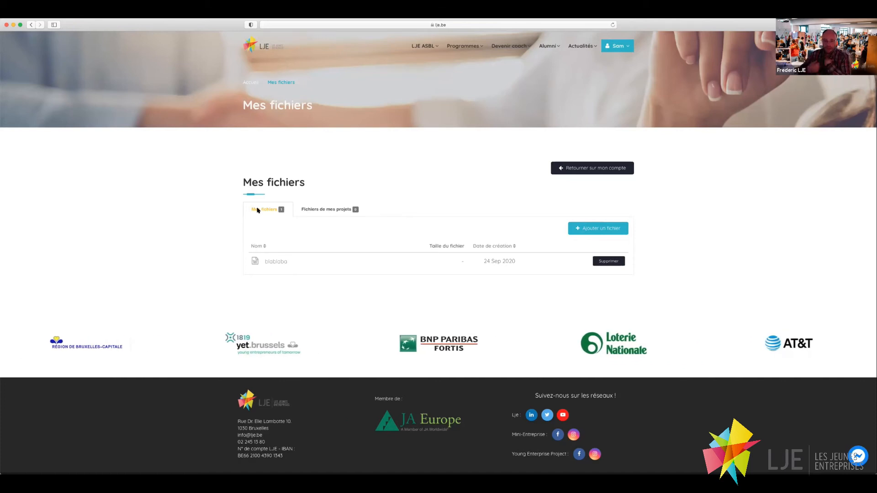
click(320, 211)
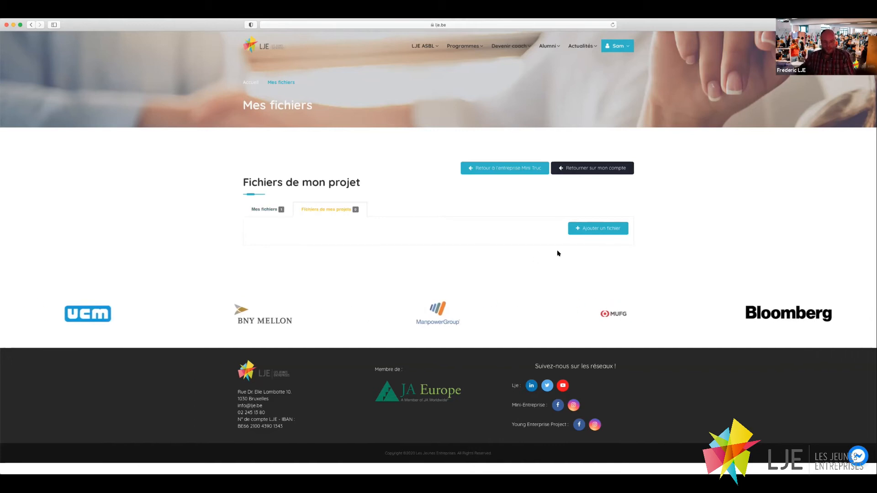
click(586, 167)
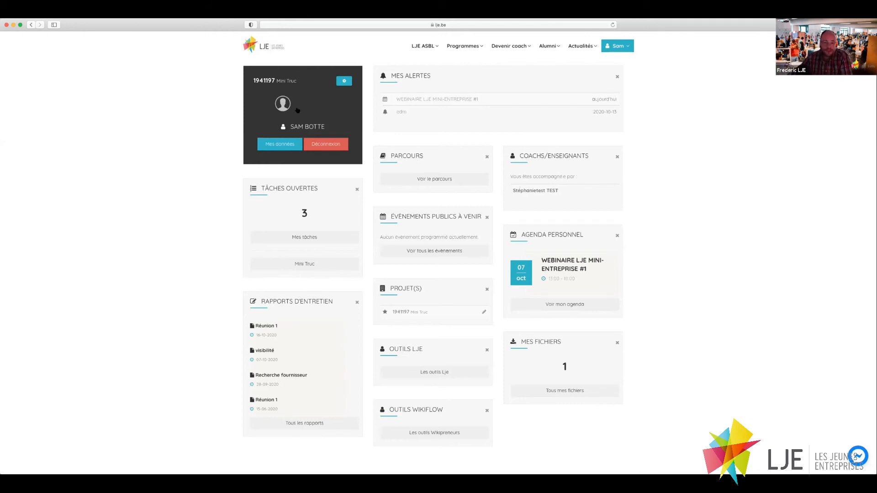
click(278, 145)
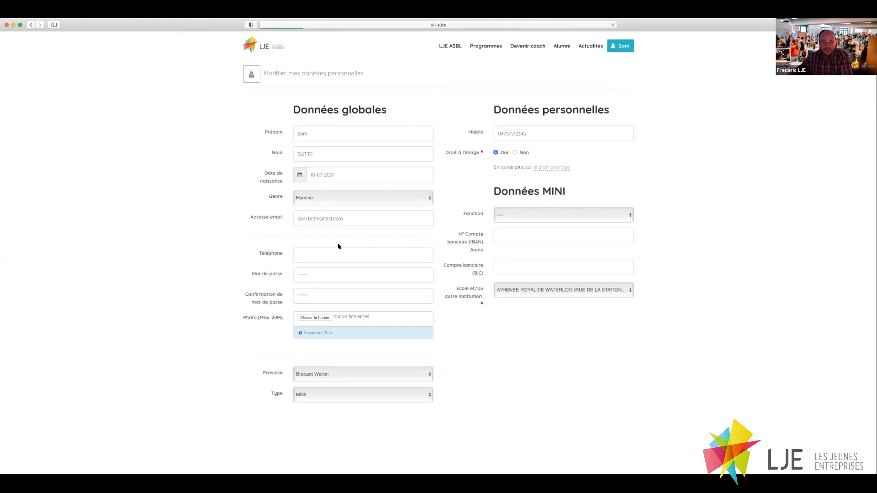
click(361, 255)
scroll(360, 255, down, 1)
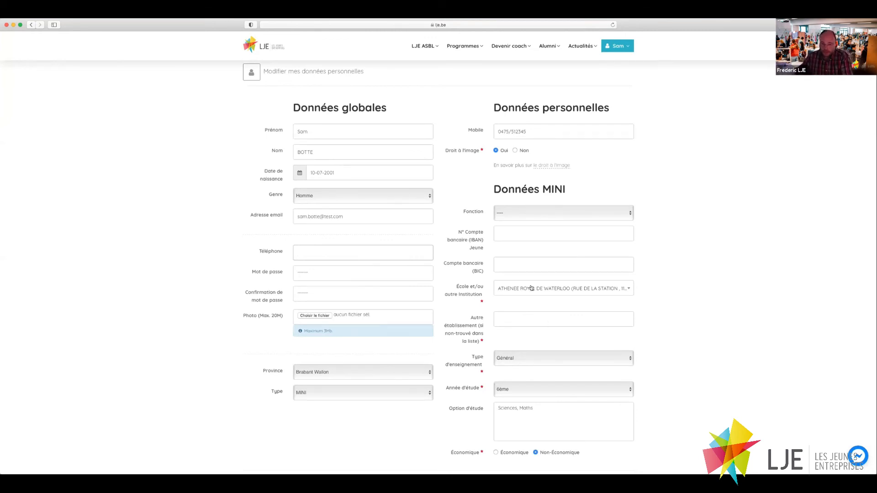
scroll(512, 292, down, 3)
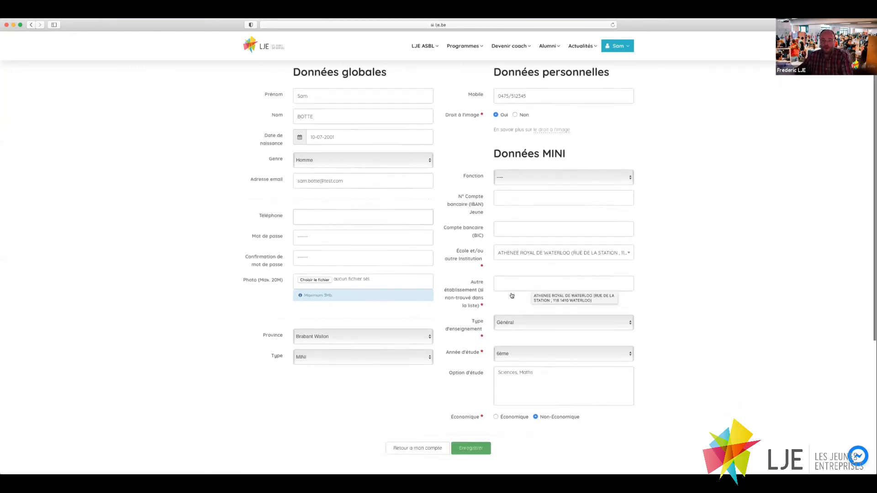
scroll(512, 293, up, 2)
scroll(512, 293, up, 2)
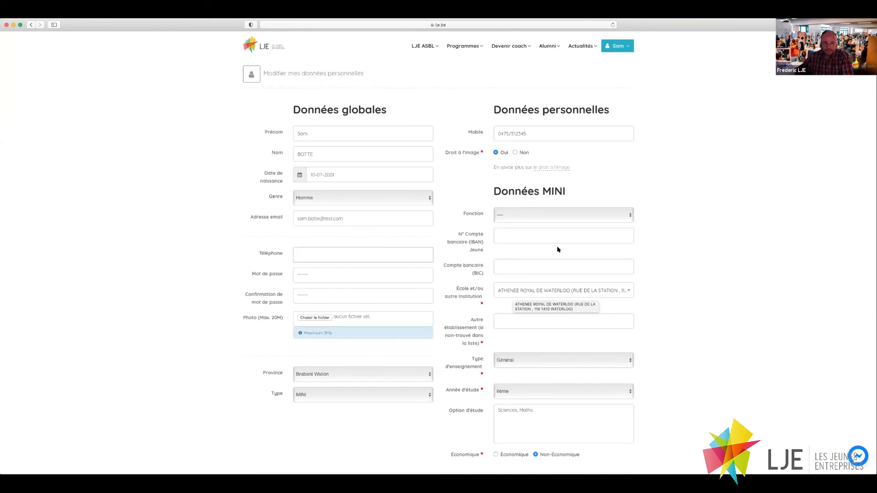
click(618, 45)
click(591, 62)
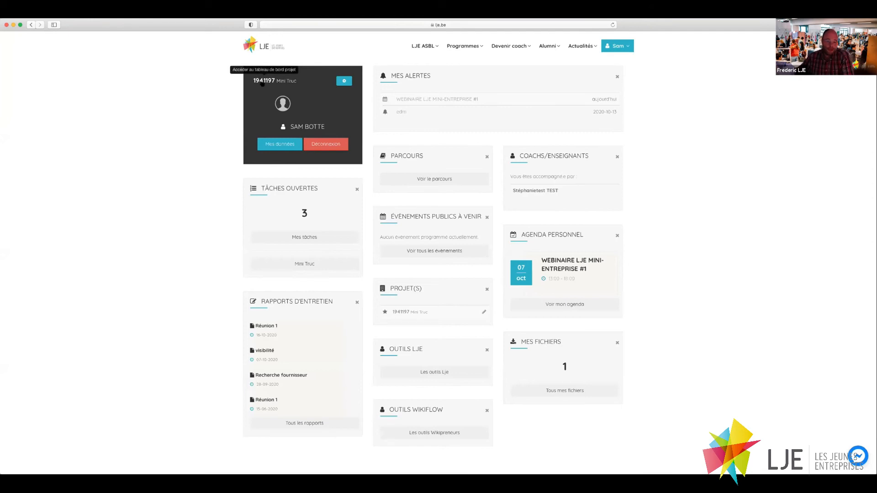
Open the Mini Truc project, check its Tâches and Rapports pages, then view its Fichiers.
click(262, 84)
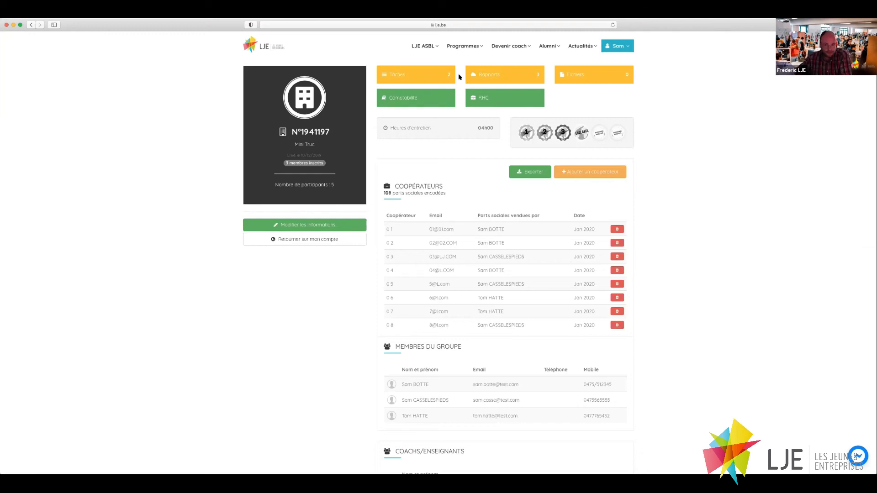
click(404, 77)
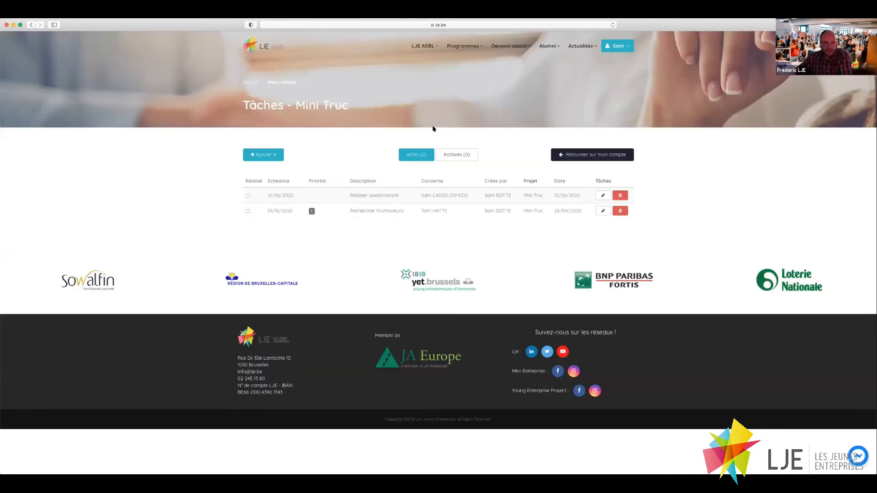
click(32, 26)
click(505, 76)
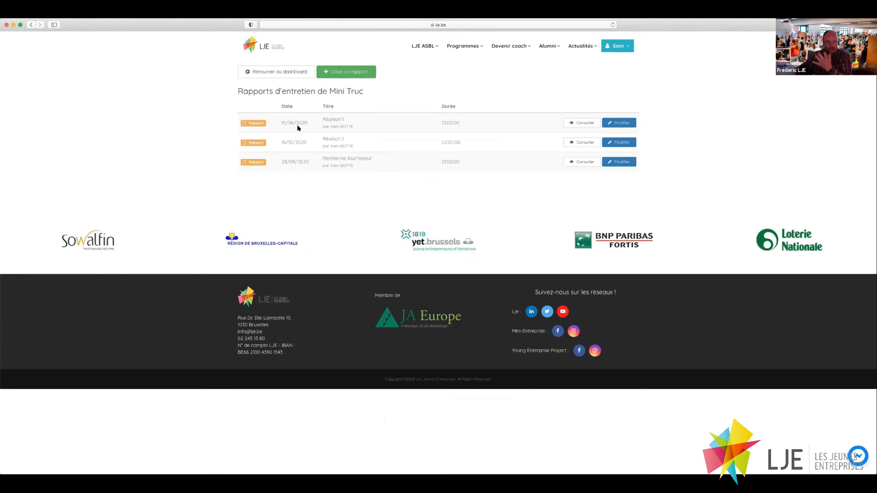
click(29, 26)
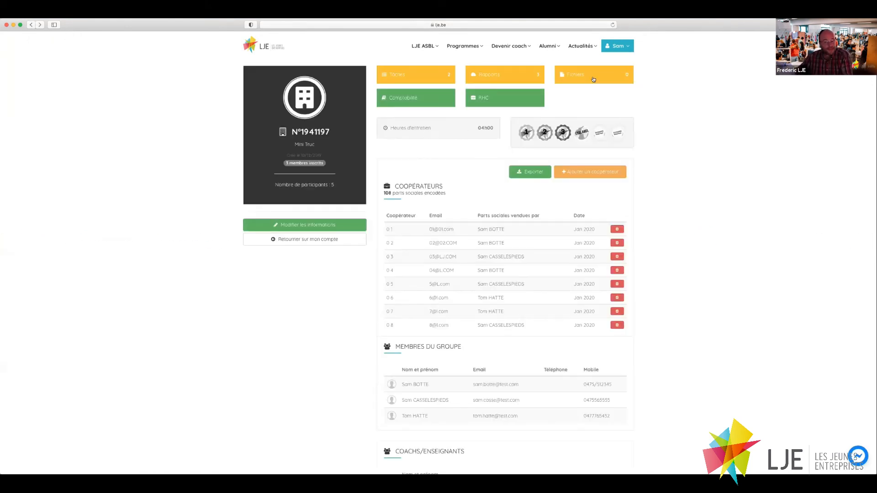
click(592, 79)
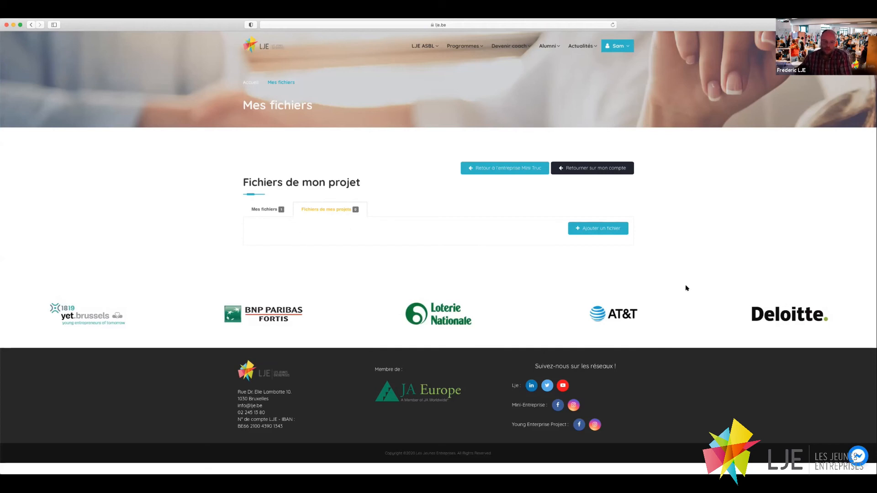
click(593, 229)
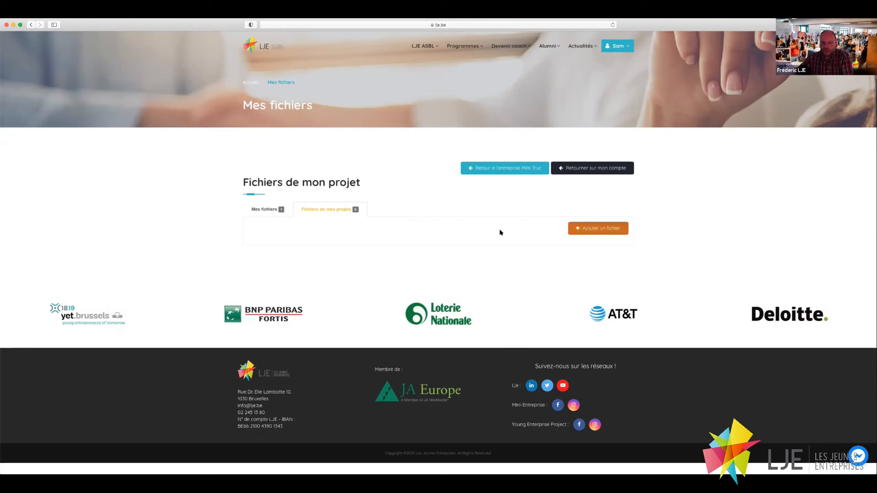
click(426, 96)
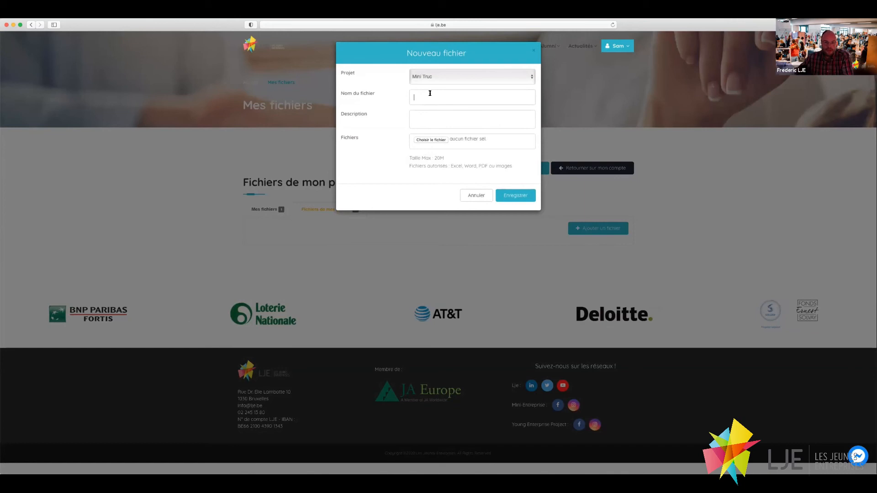
text(Presentation Mini)
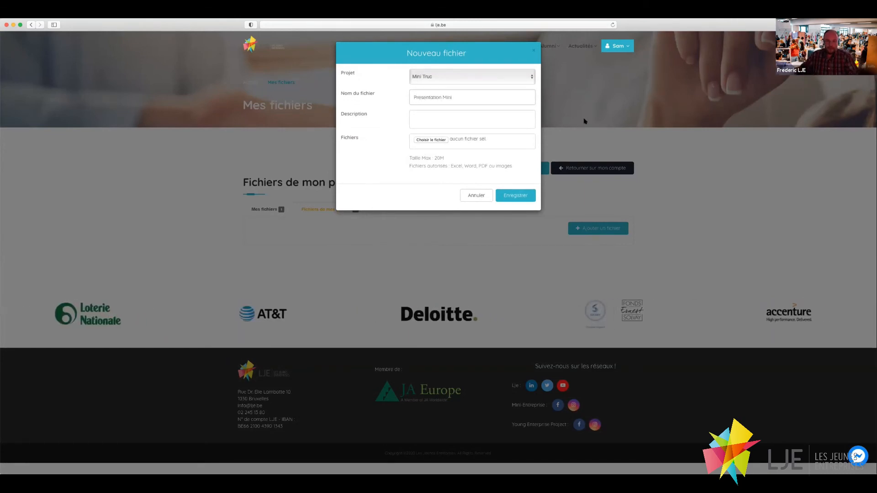
click(447, 116)
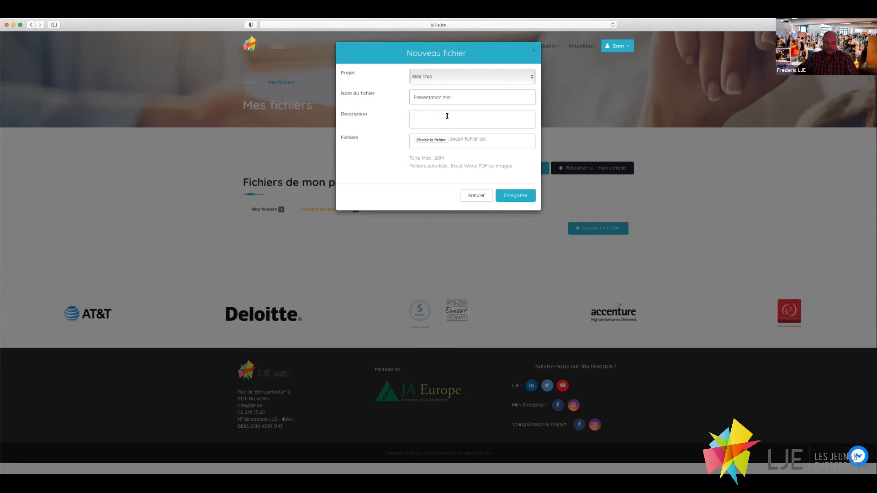
click(432, 140)
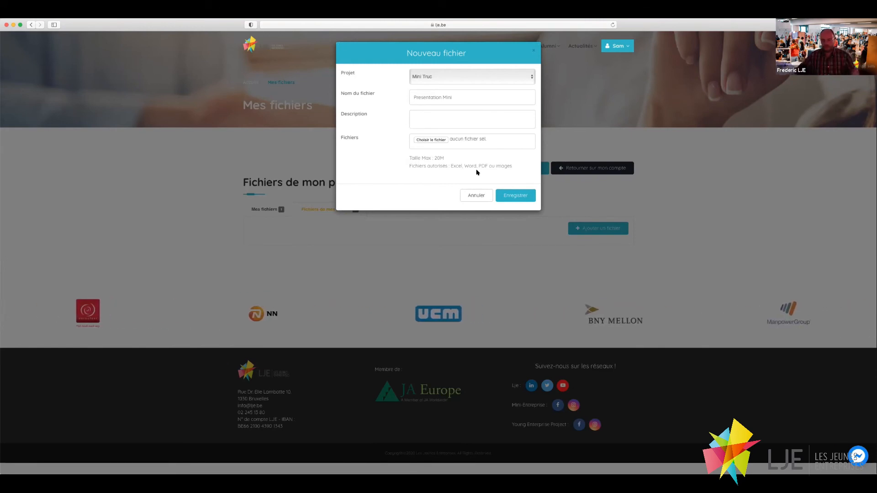
click(472, 196)
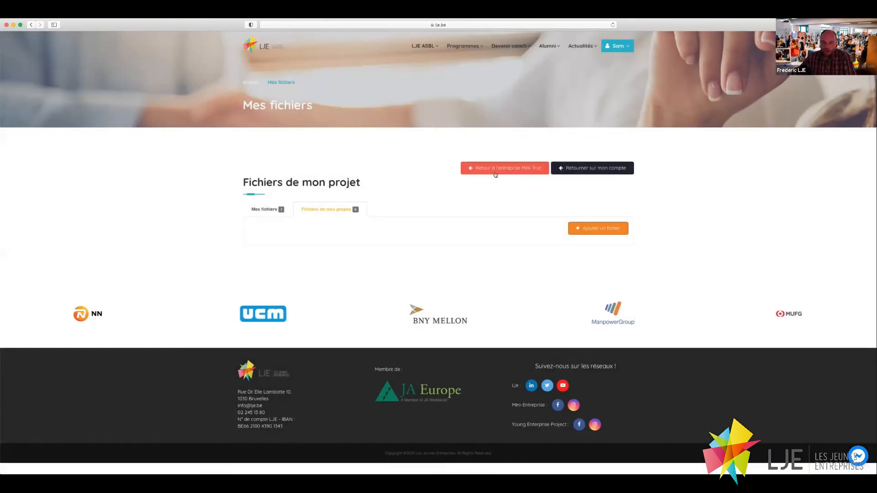
Open Mini Truc's accounting and view suppliers, the sales journal, the purchases journal and the cash book.
click(495, 169)
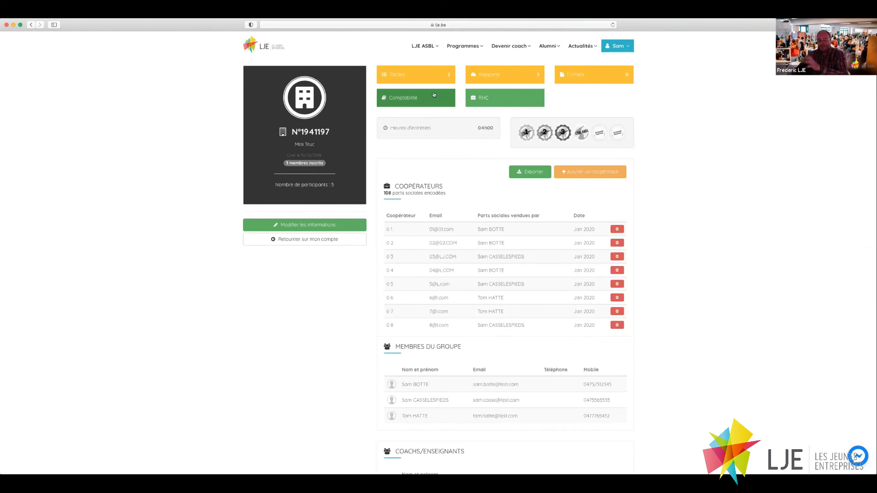
click(401, 98)
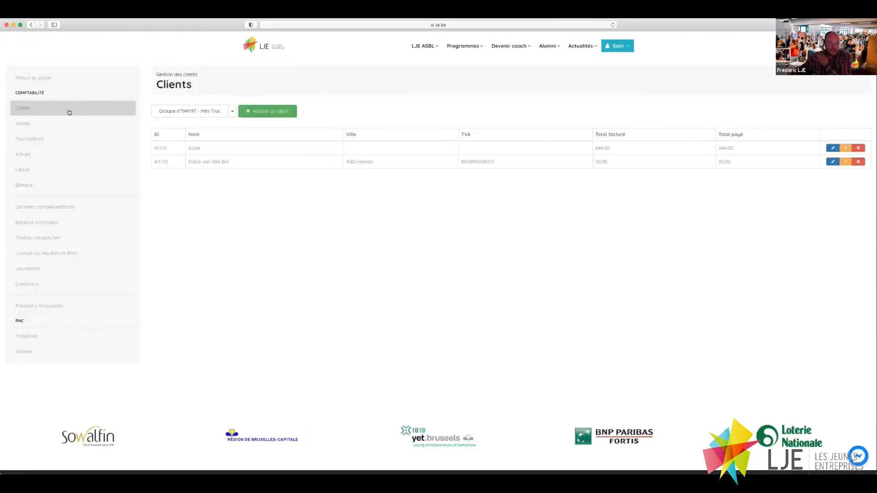
click(60, 137)
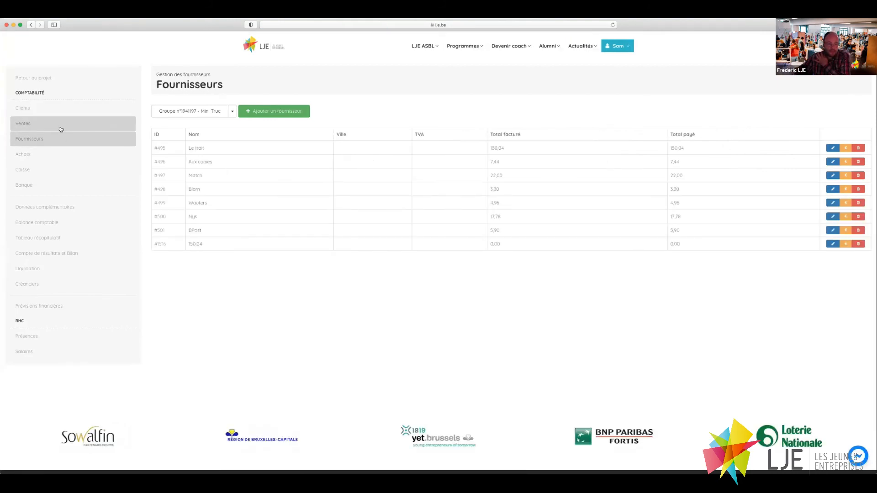
click(61, 124)
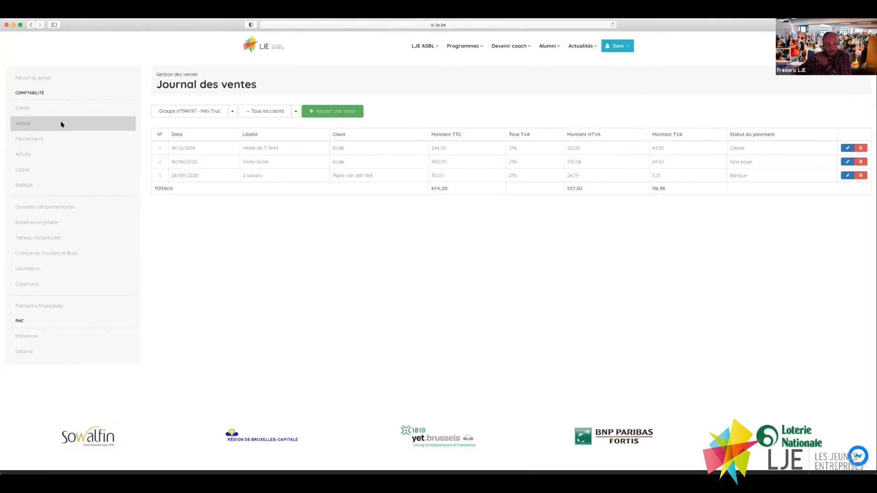
click(57, 157)
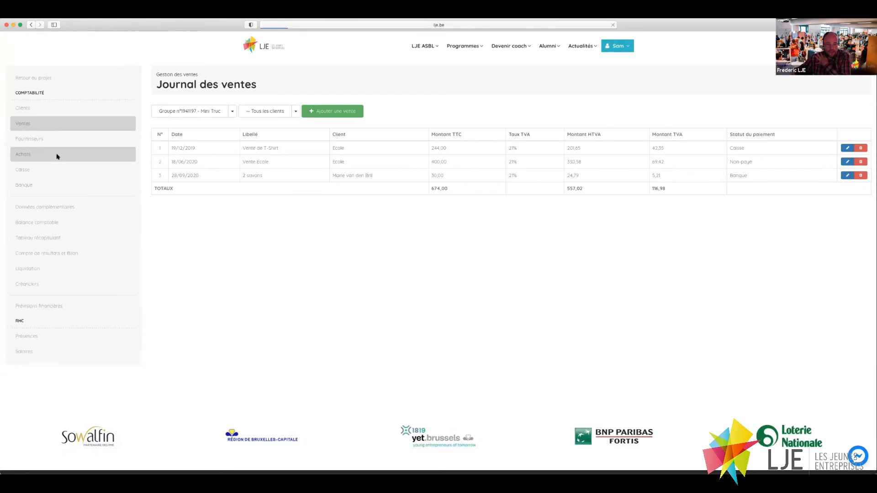
click(56, 176)
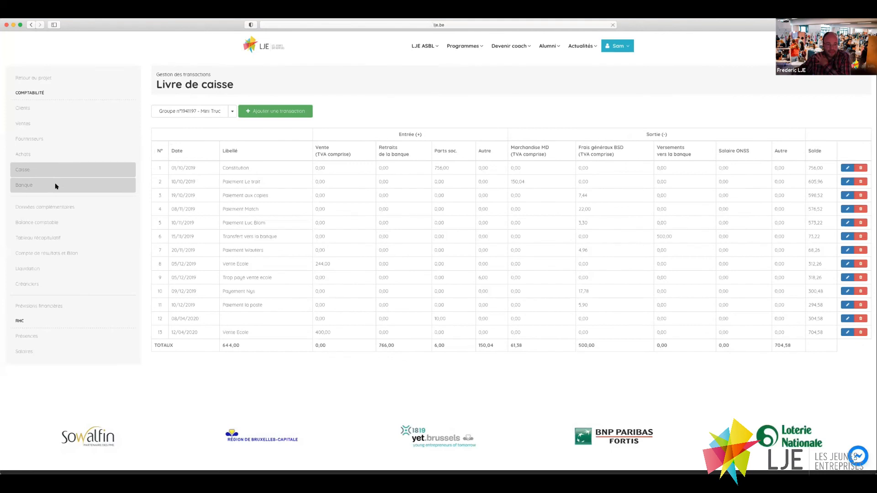
View the bank book, then Mini Truc's Compte de résultats et Bilan showing net profit 17,46.
click(56, 185)
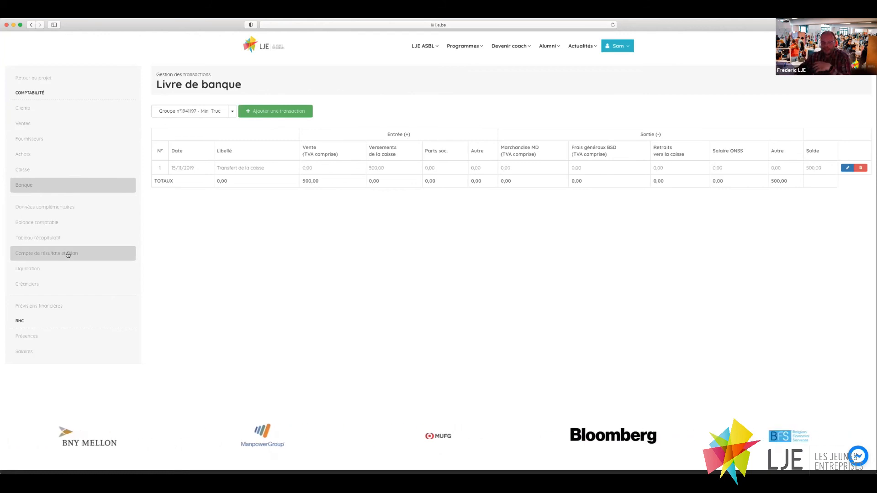
click(51, 255)
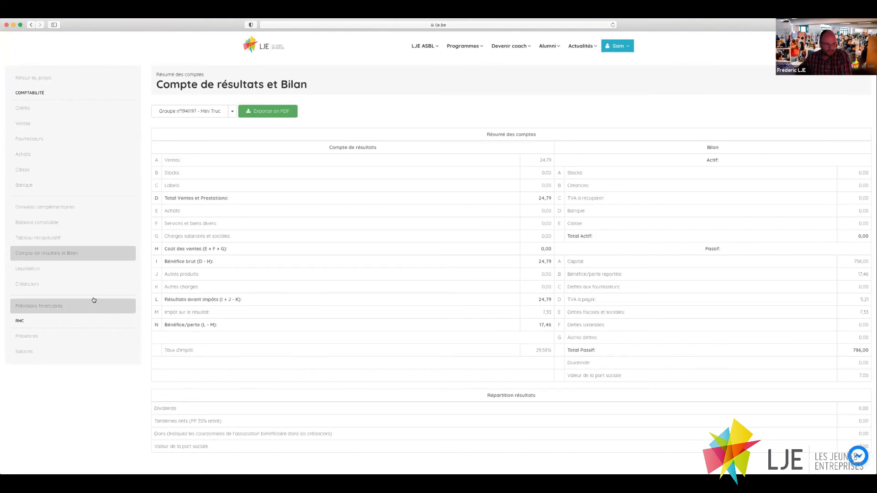
Look over Prévisions financières and the HR Présences page, then open the Trimestre 1 Salaires sheet.
click(39, 304)
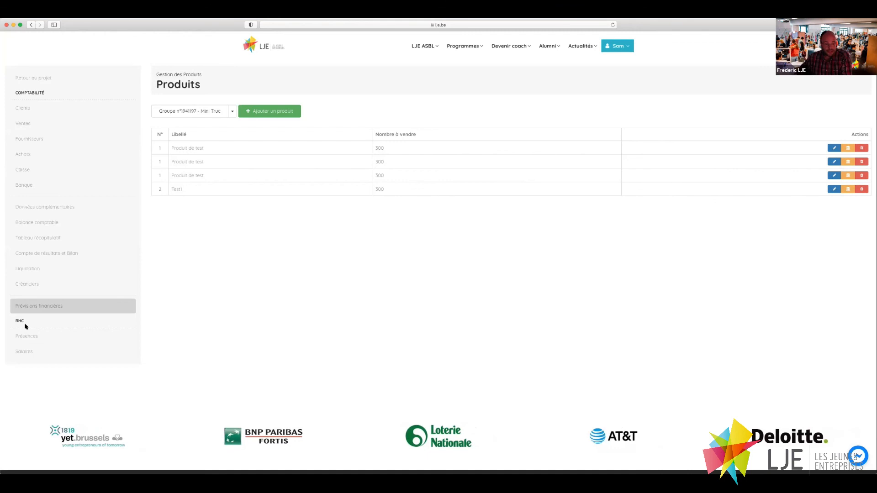
click(28, 339)
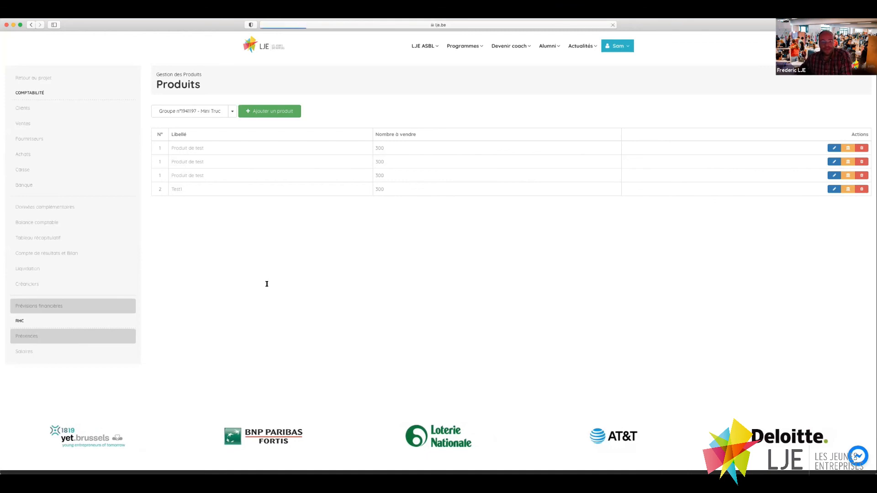
scroll(304, 218, down, 1)
scroll(303, 217, down, 5)
scroll(186, 168, up, 6)
click(32, 356)
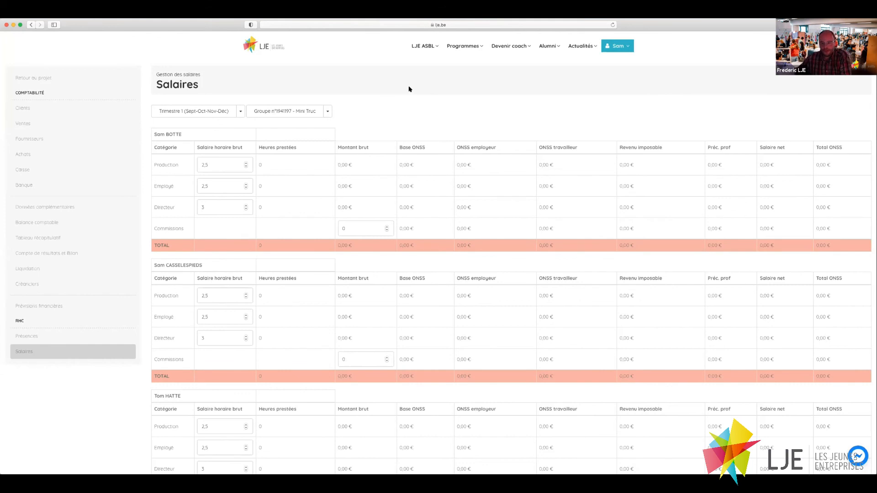
Check the RHC Présences grid, then return to the Mini Truc project page and its cooperators list.
click(28, 78)
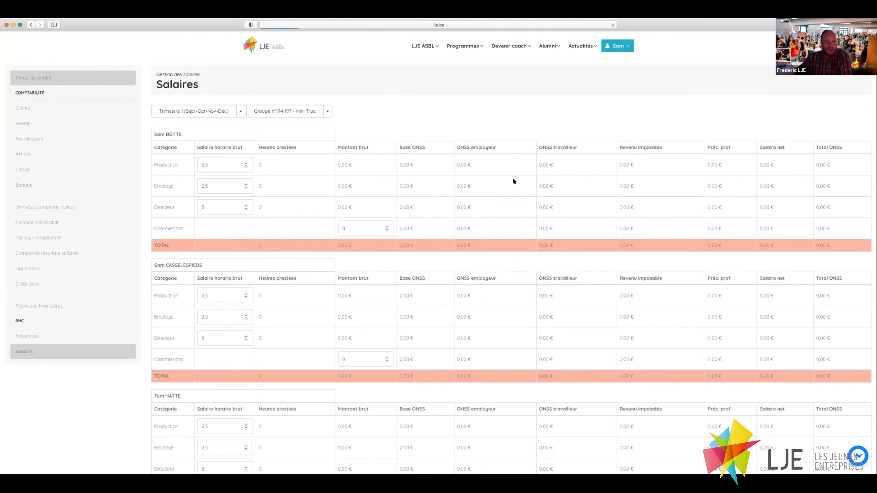
click(501, 98)
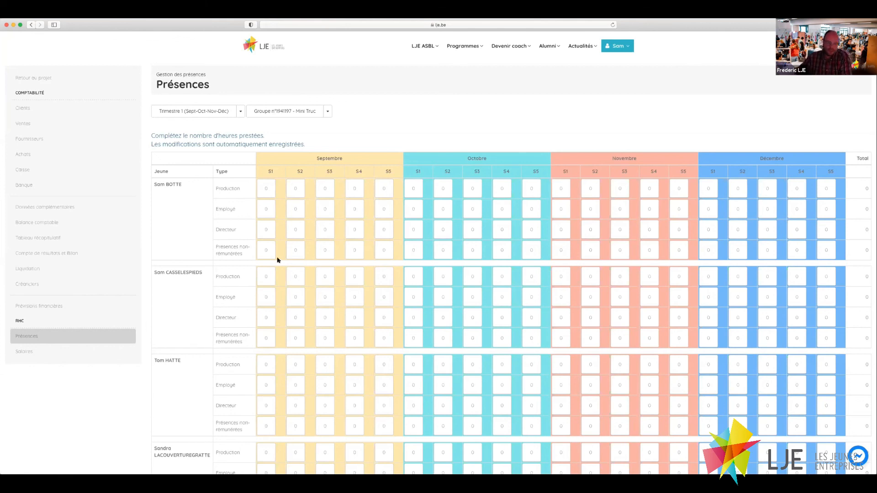
click(33, 80)
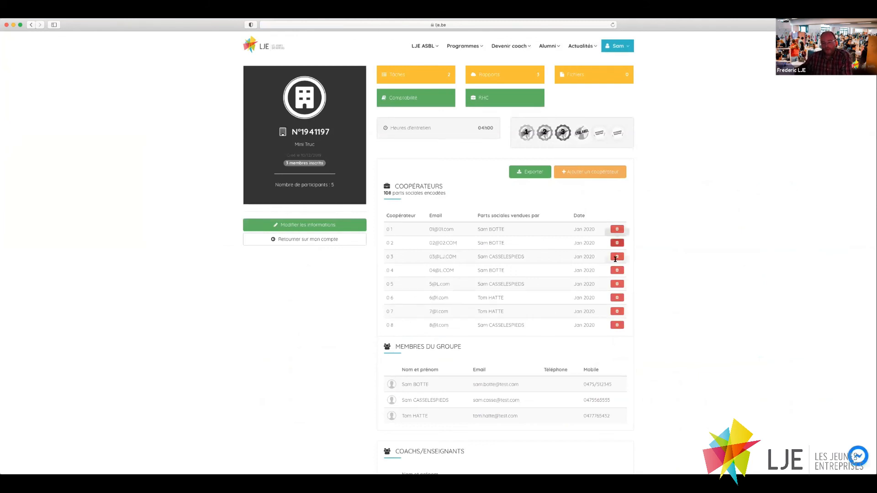
scroll(545, 358, down, 2)
scroll(545, 358, up, 2)
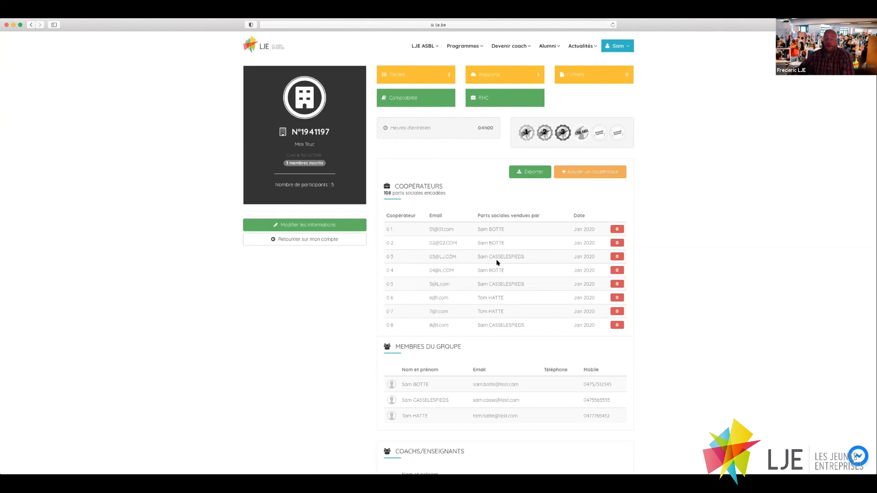
click(595, 172)
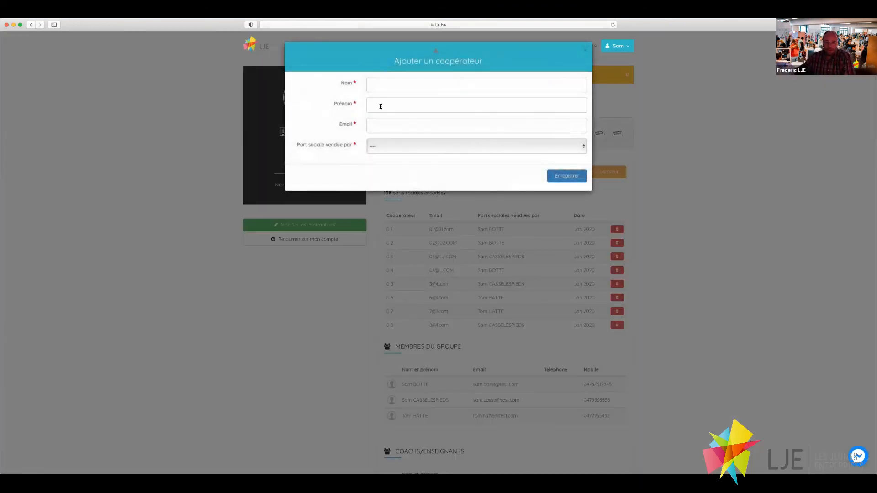
click(394, 147)
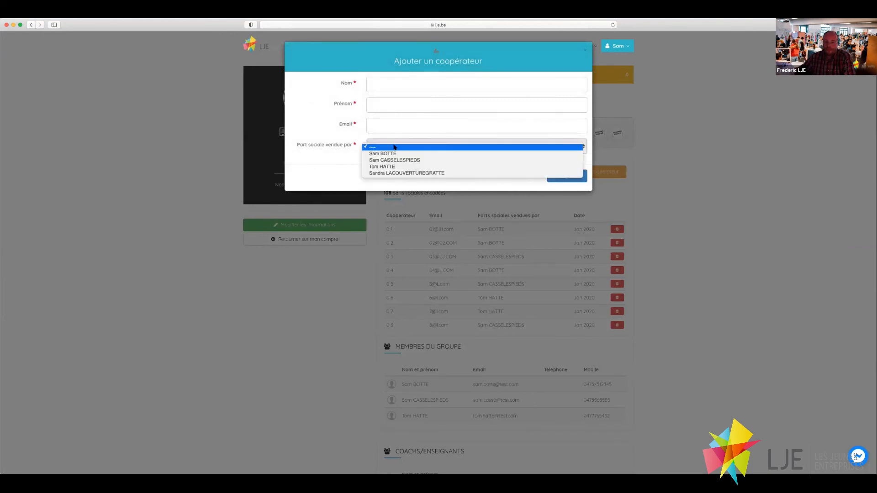
click(397, 147)
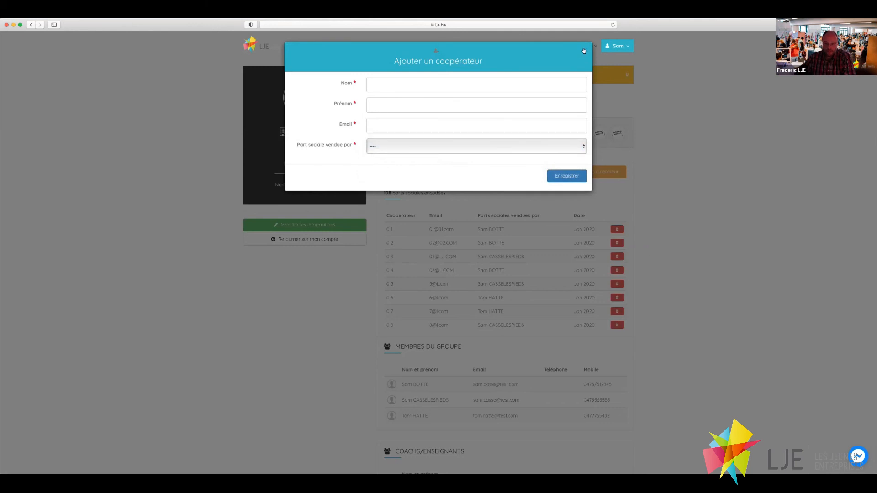
click(607, 73)
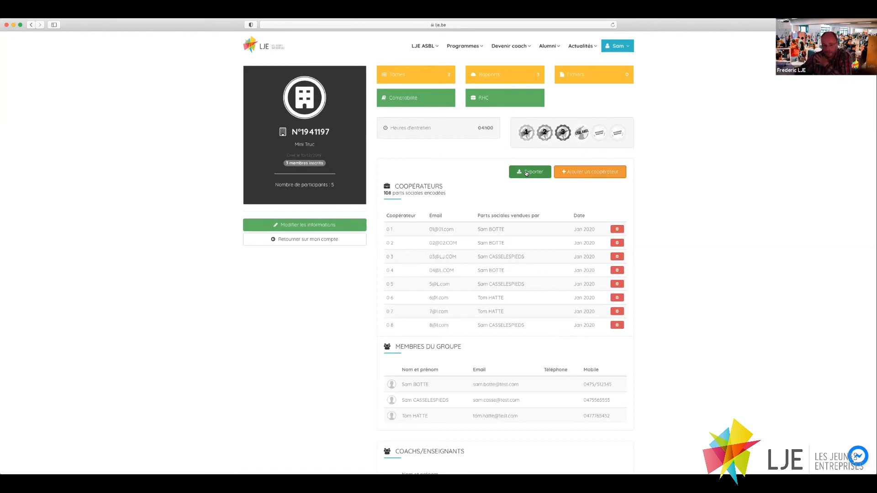
scroll(515, 378, down, 3)
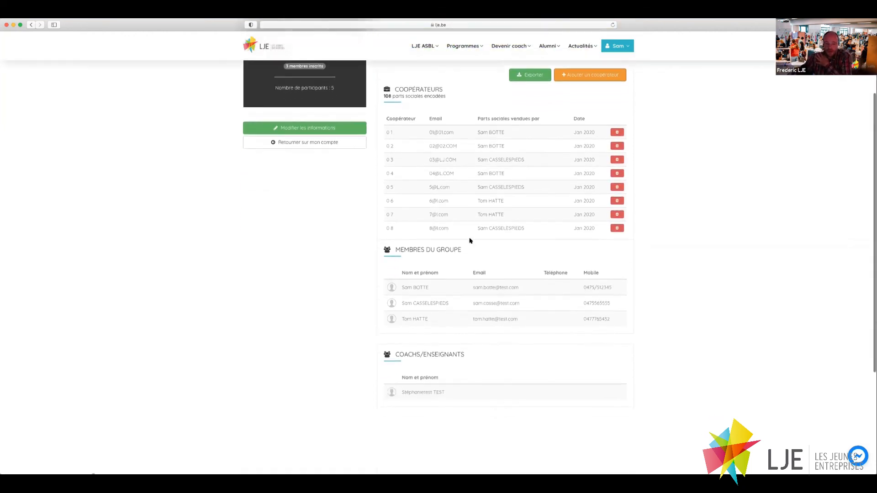
scroll(469, 241, down, 1)
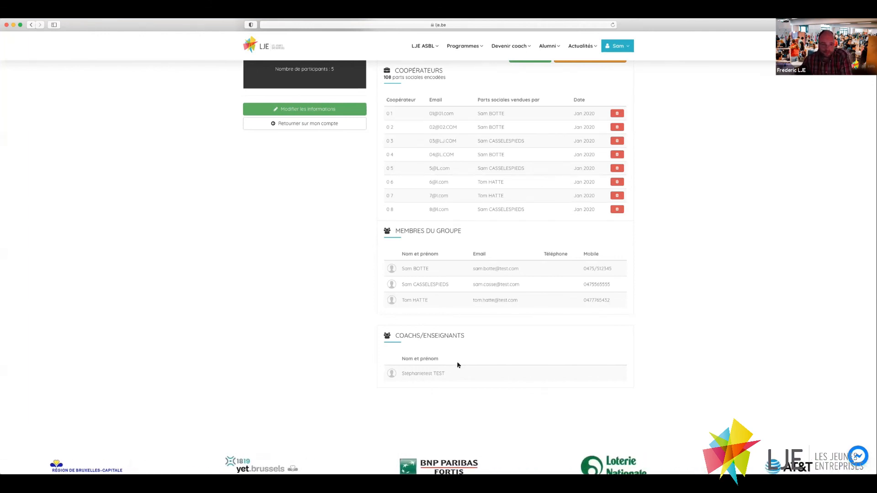
scroll(458, 365, up, 3)
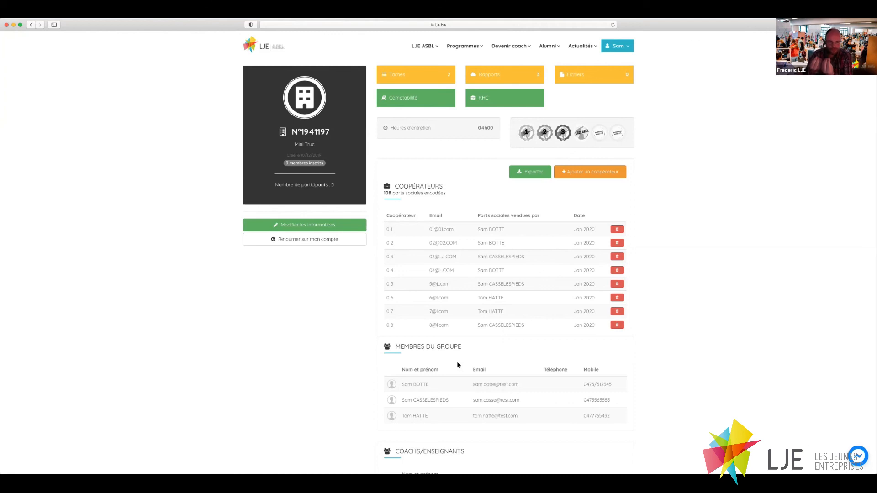
Open Mini Truc's Modifier le projet form, leave Type on MINI, and scroll through to Enregistrer.
click(274, 224)
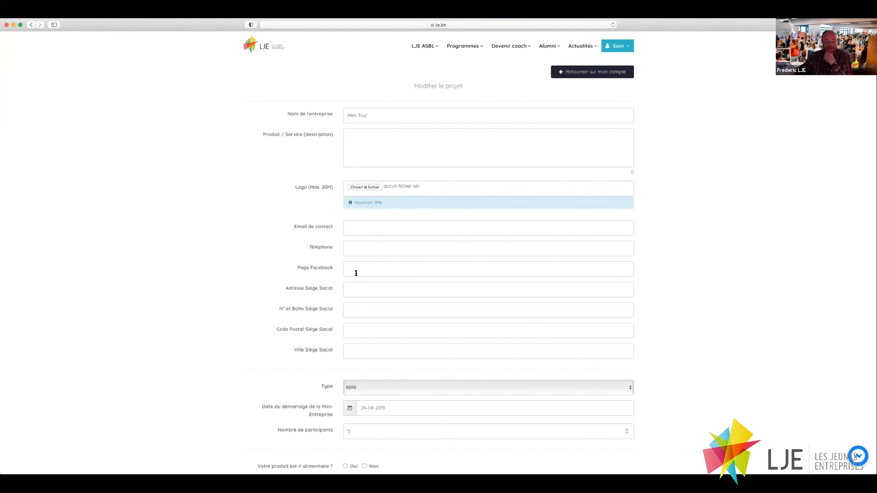
scroll(405, 354, down, 4)
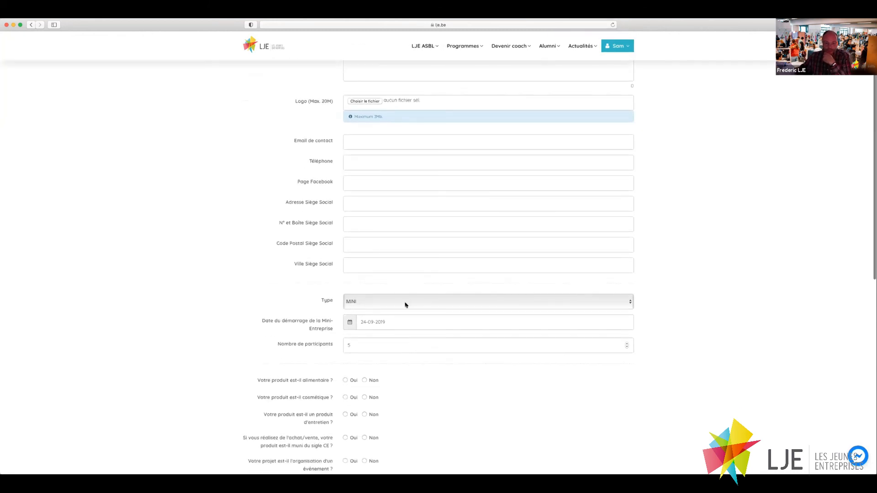
click(403, 304)
click(317, 295)
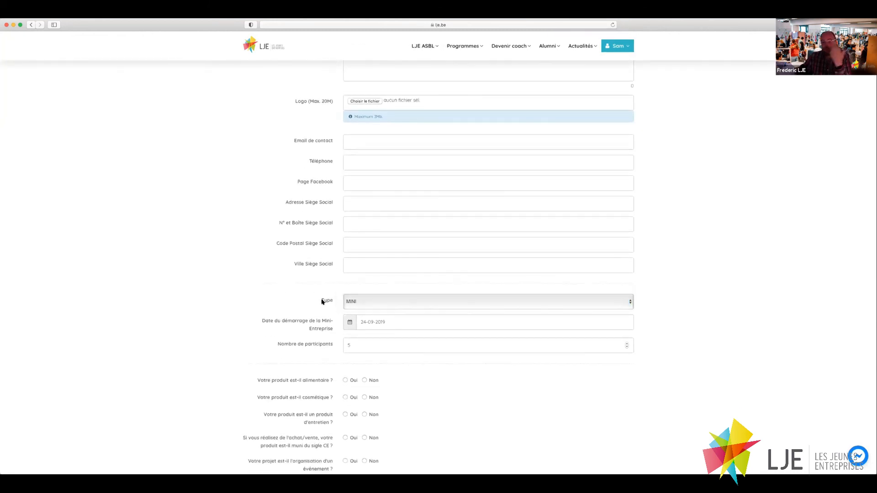
scroll(398, 349, down, 5)
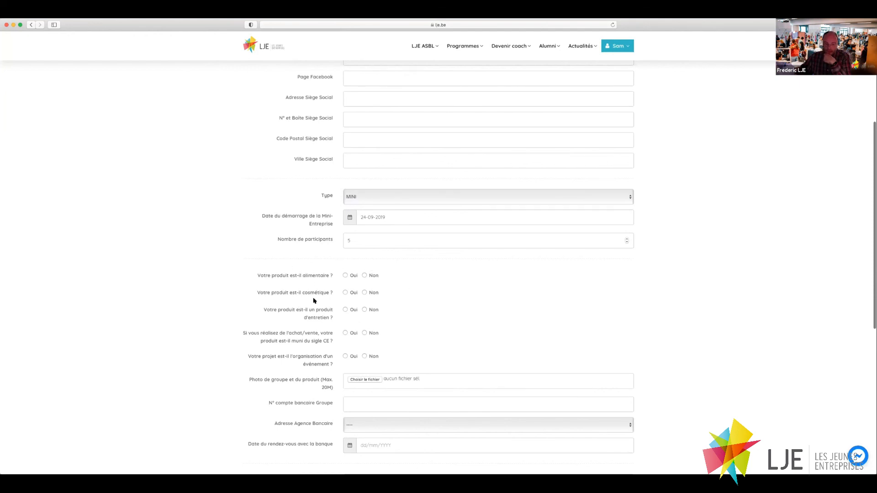
scroll(373, 312, down, 3)
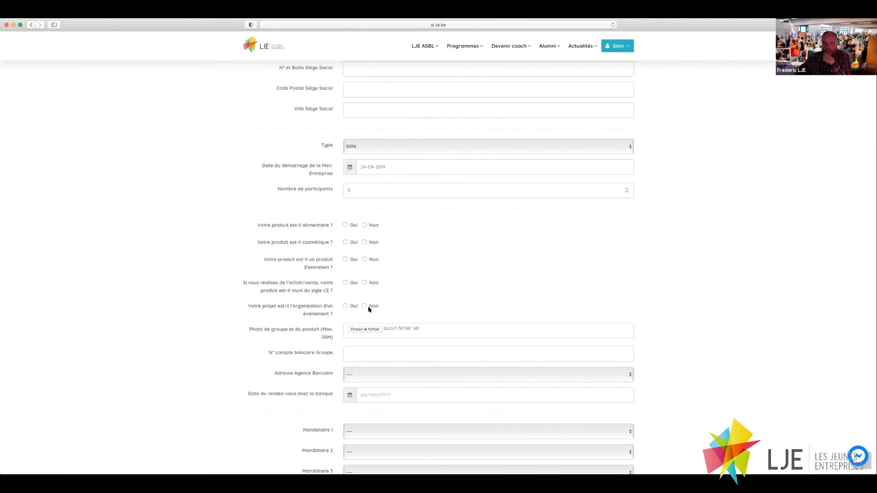
scroll(369, 309, down, 5)
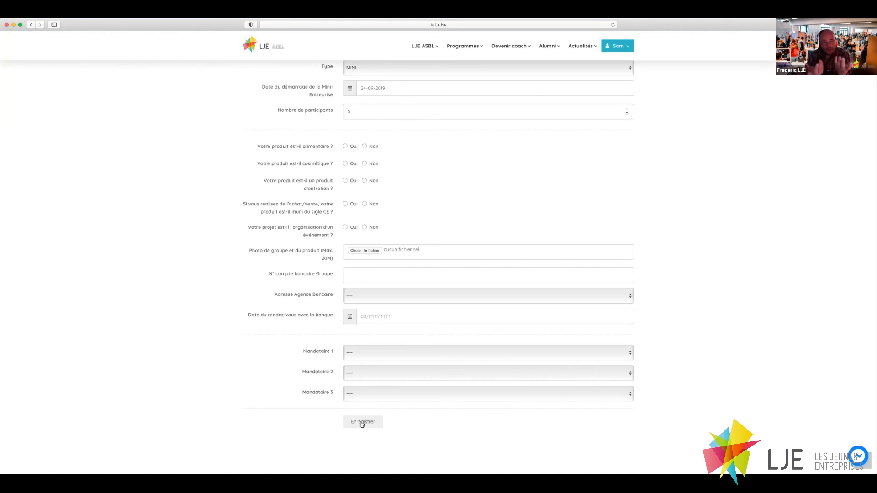
scroll(389, 365, up, 10)
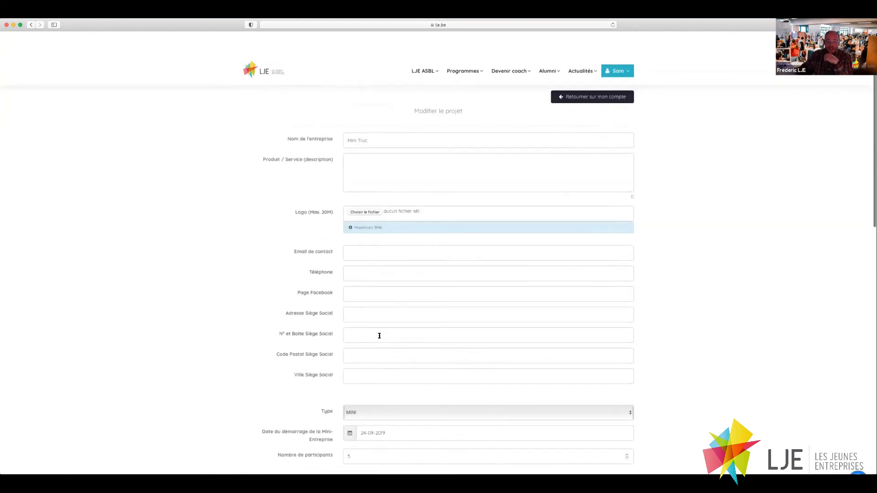
Leave the edit form via the account dashboard and reopen the Mini Truc project page (N°1941197).
click(587, 76)
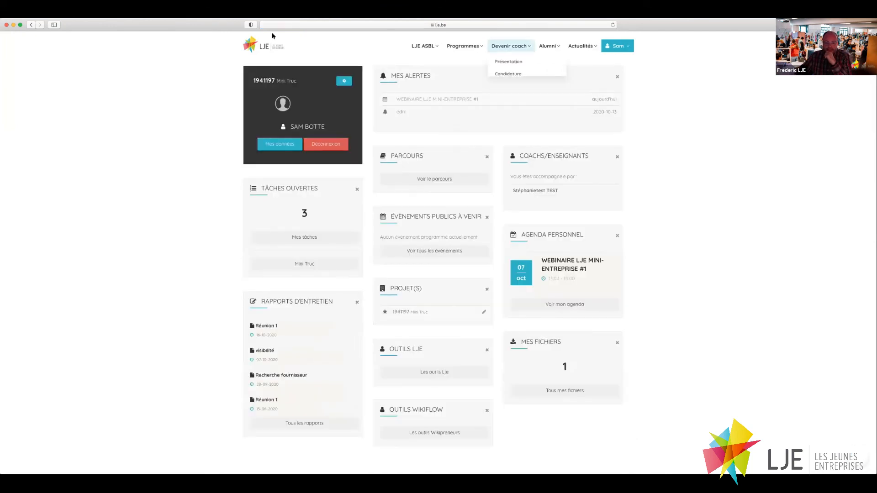
click(264, 81)
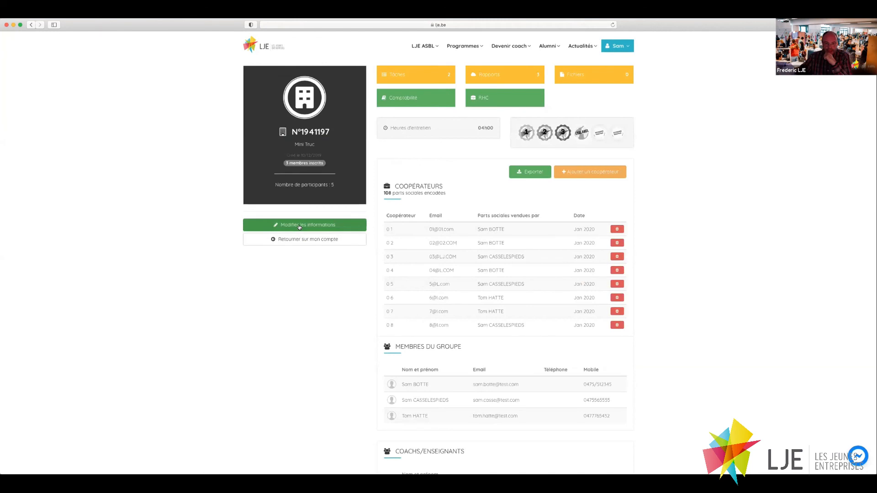